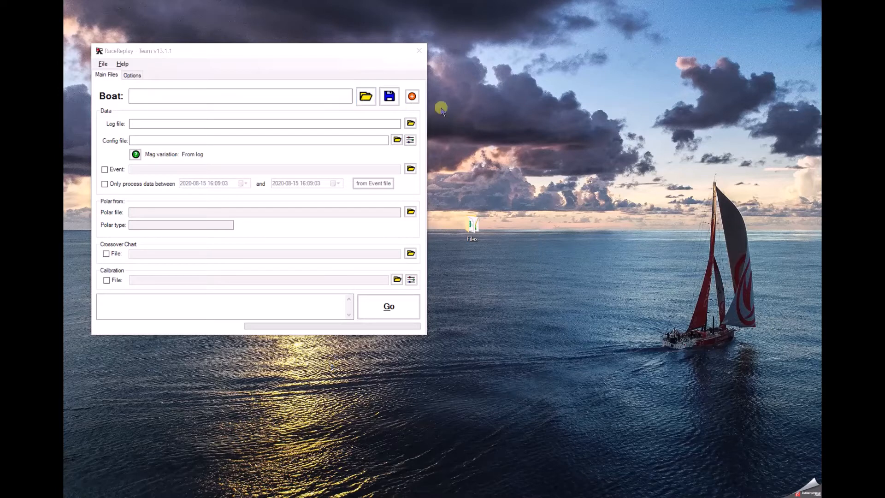
Step: Create the new boat MyBoat with project folder C:\MyBoat, auto-creating the folder structure and adding ReXY folders
click(413, 96)
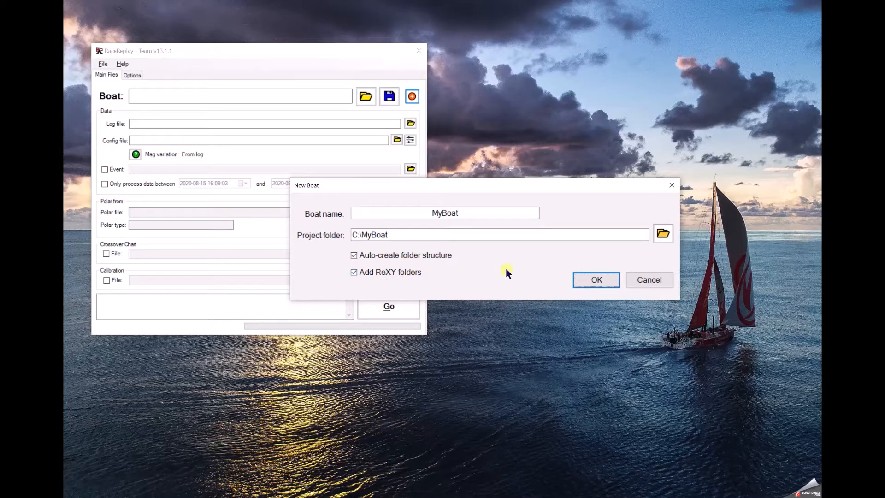
click(592, 279)
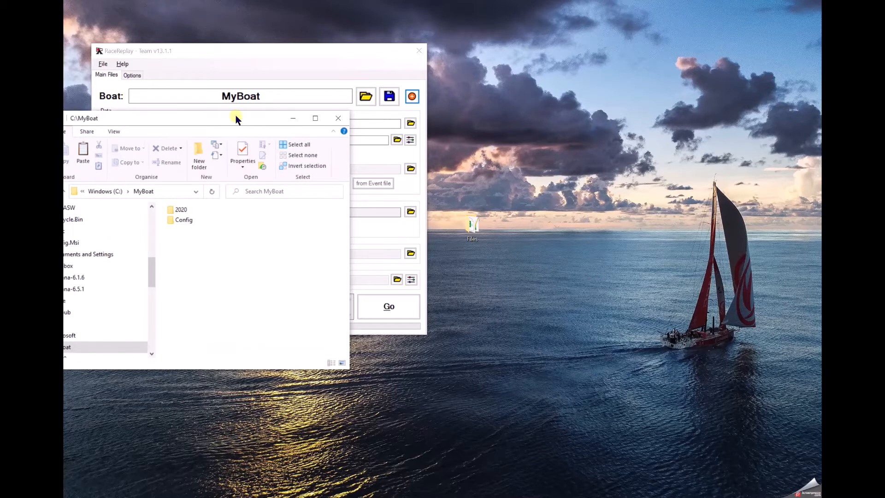
drag(236, 116, 412, 123)
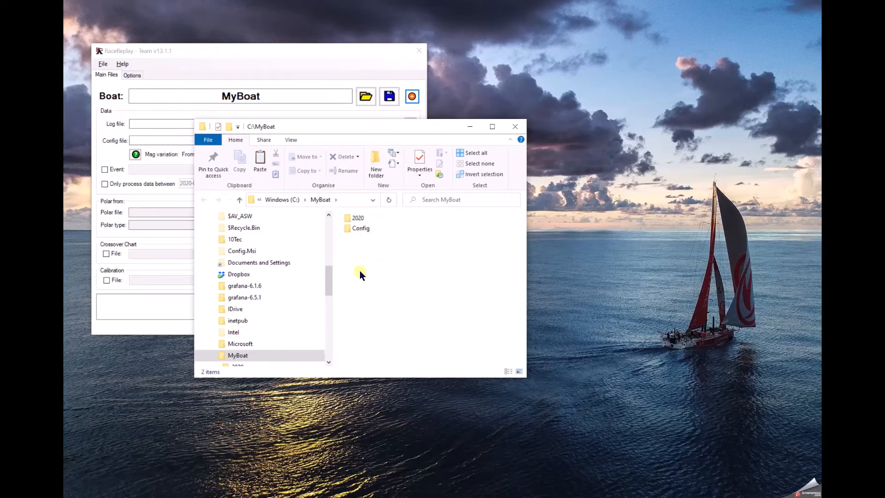
Step: Rename the template regatta folder inside the project's 2020 folder to 2020-08 MyFirstRegatta
double_click(359, 228)
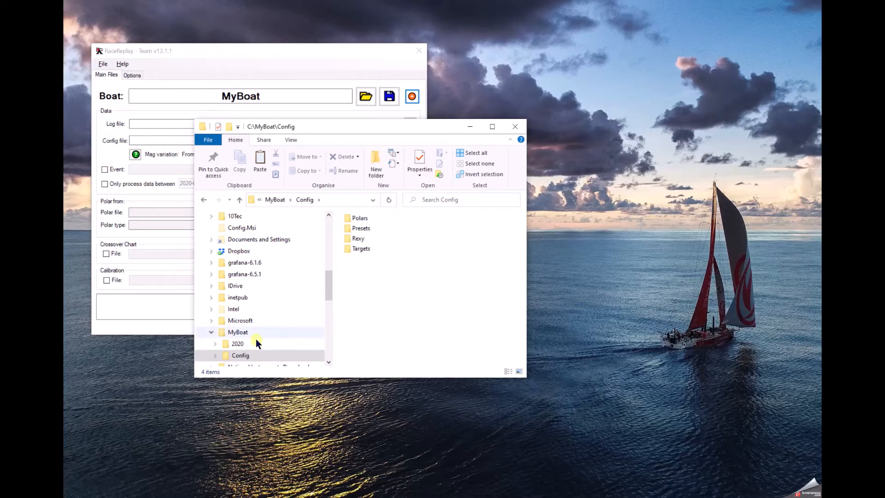
click(238, 344)
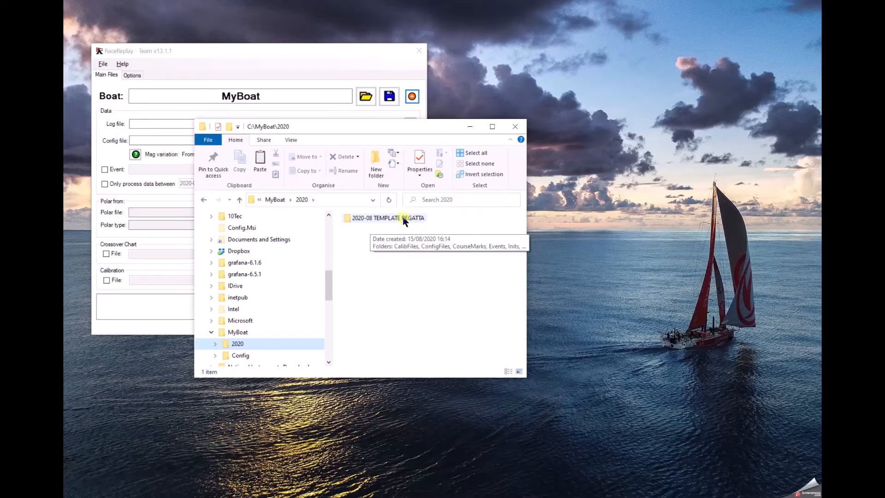
click(402, 218)
click(376, 217)
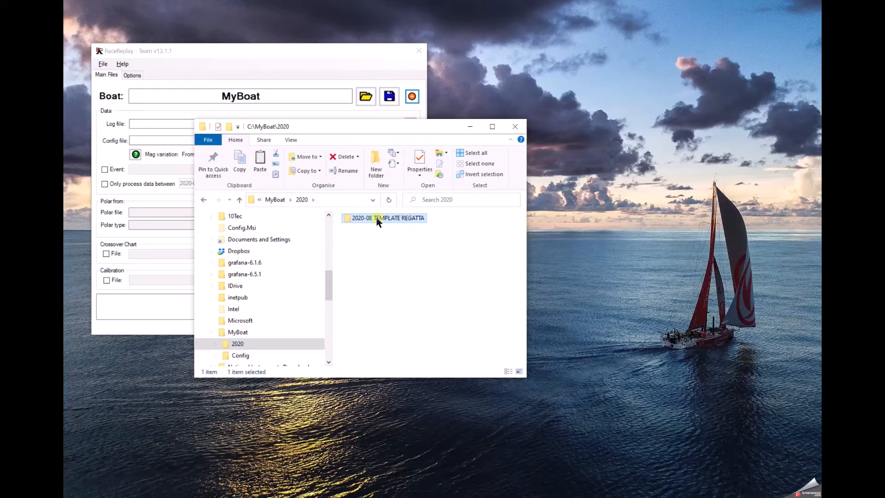
drag(376, 217, 444, 217)
key(BackSpace)
key(BackSpace)
text(mYfIRSTrEGATTA)
key(ctrl+shift+Left)
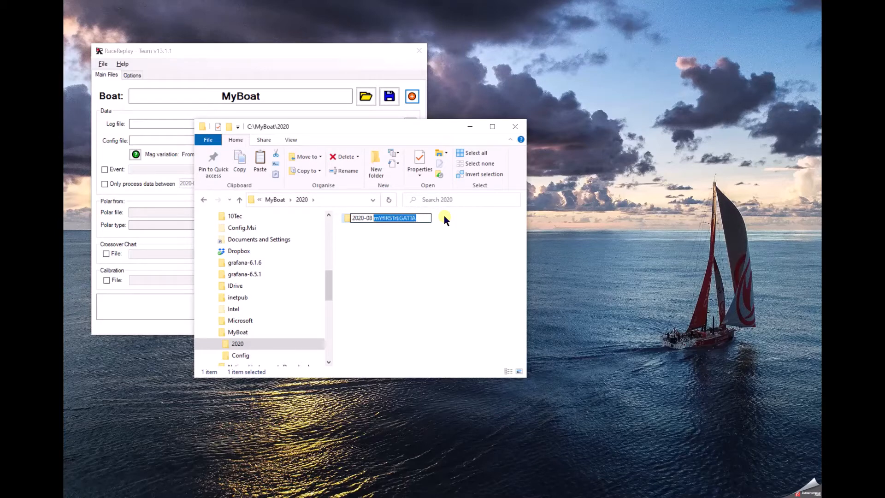
text(MyFirst)
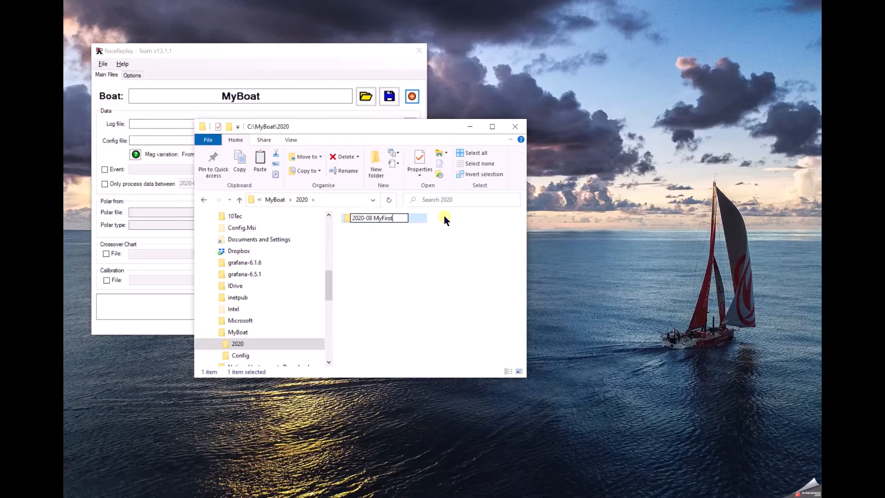
text(Regatta)
key(Return)
Step: Open the 2020-08 MyFirstRegatta folder and the desktop's Files folder in windows placed side by side
click(393, 219)
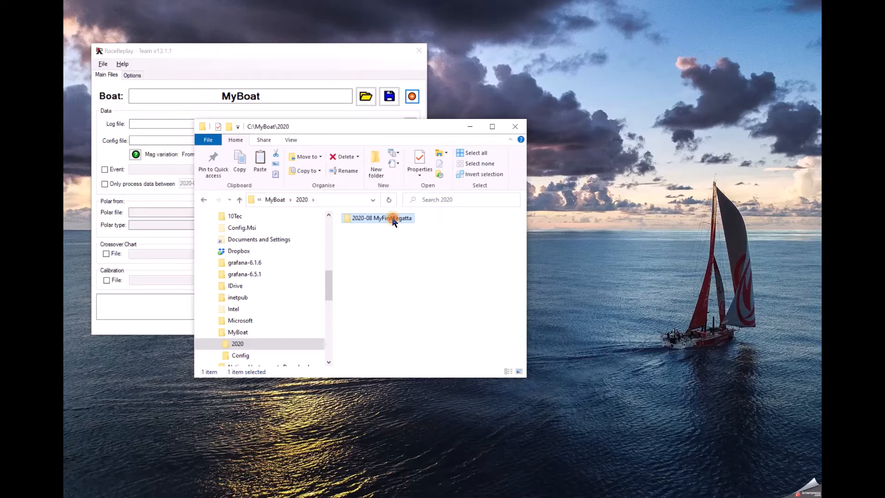
double_click(393, 218)
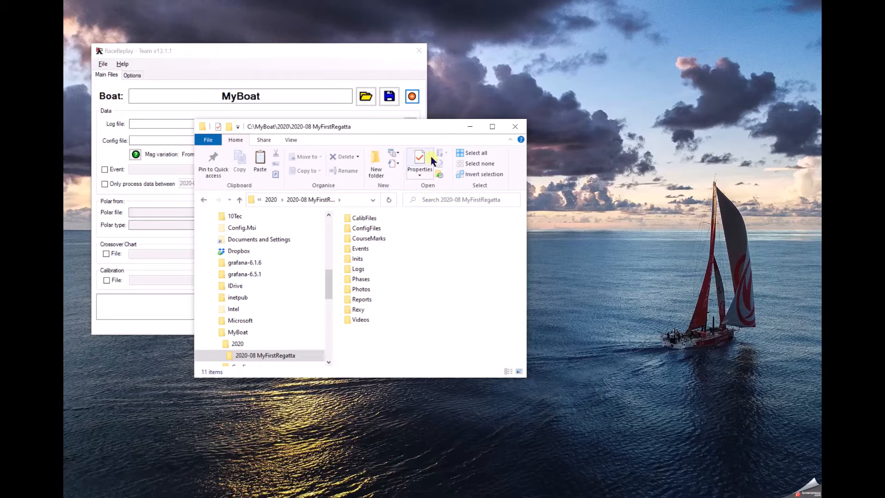
drag(431, 120, 339, 150)
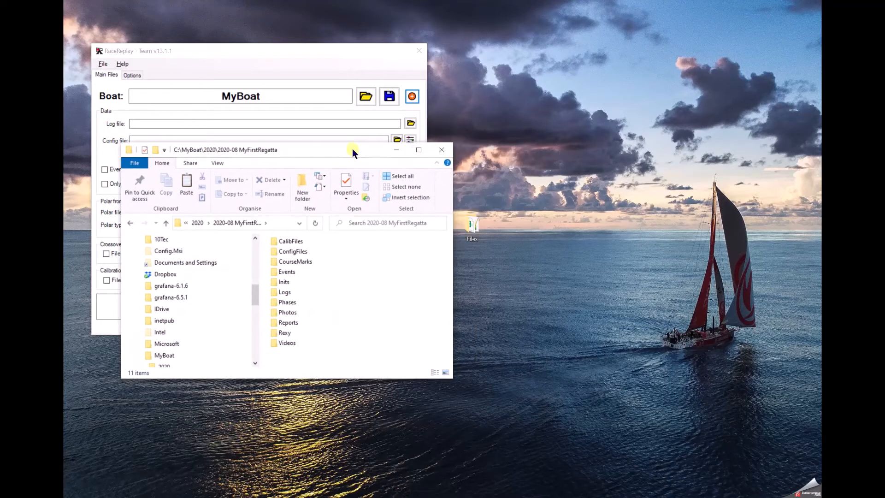
click(471, 226)
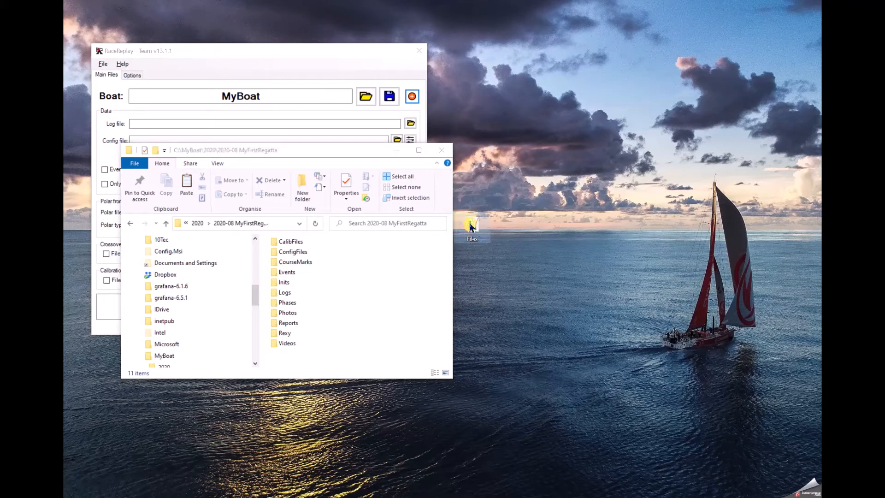
double_click(471, 225)
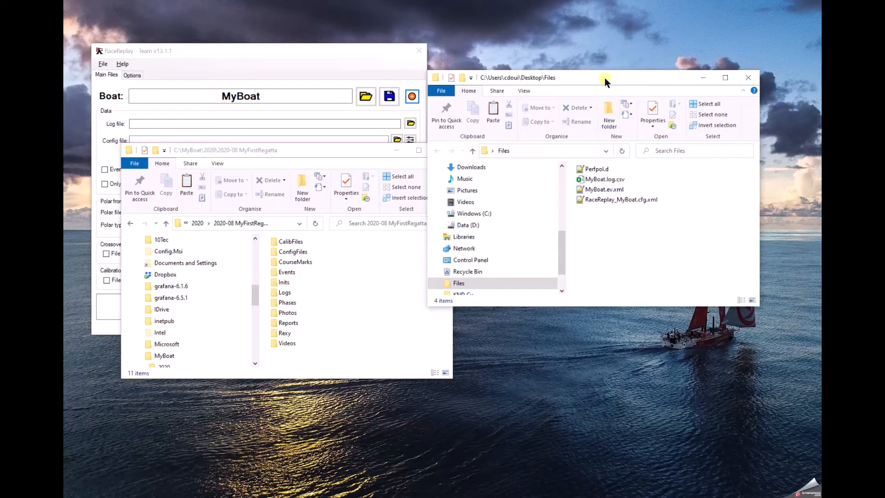
drag(605, 77, 637, 51)
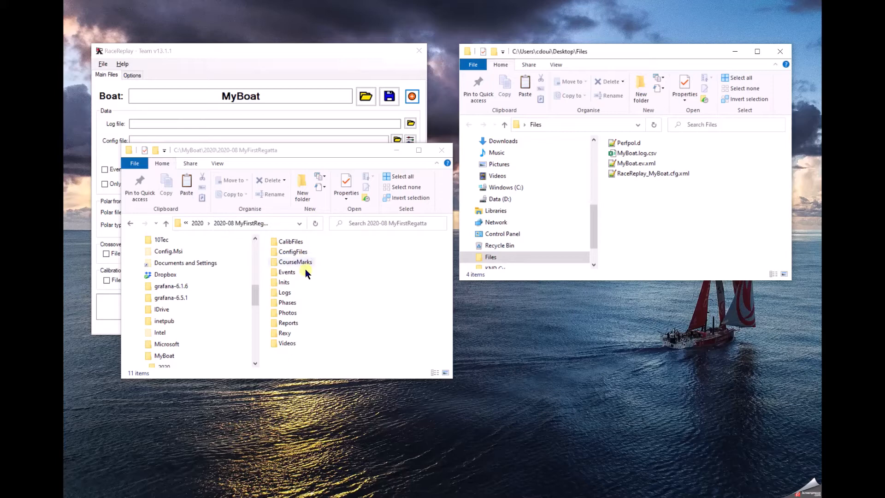
Step: Copy MyBoat.log.csv into Logs, MyBoat.ev.xml into Events and RaceReplay_MyBoat.cfg.xml into ConfigFiles of the regatta folder
click(628, 154)
drag(628, 156, 297, 294)
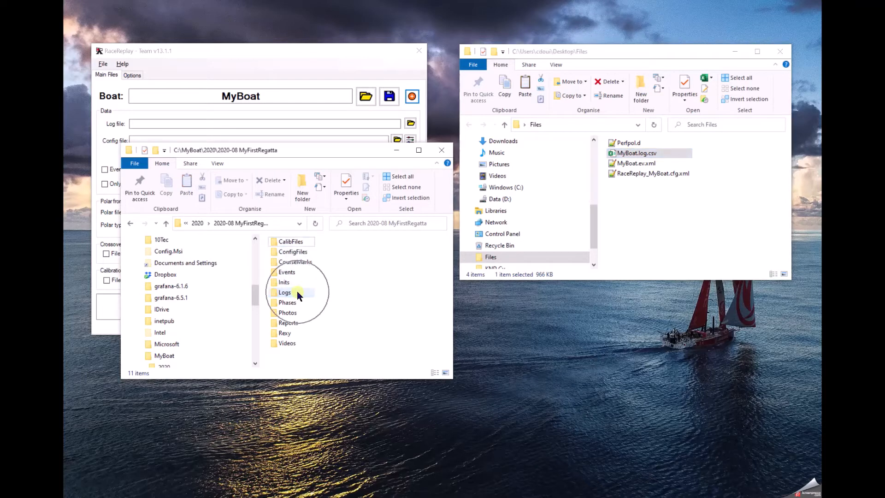
click(651, 164)
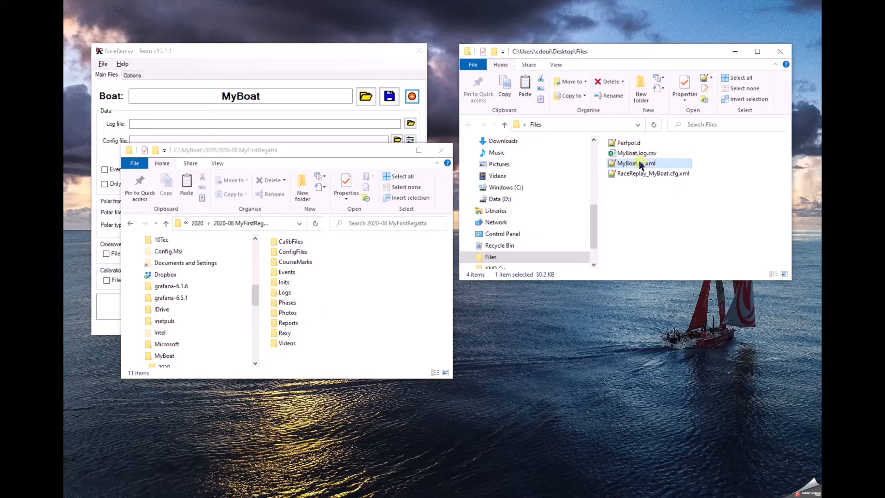
drag(652, 163, 292, 272)
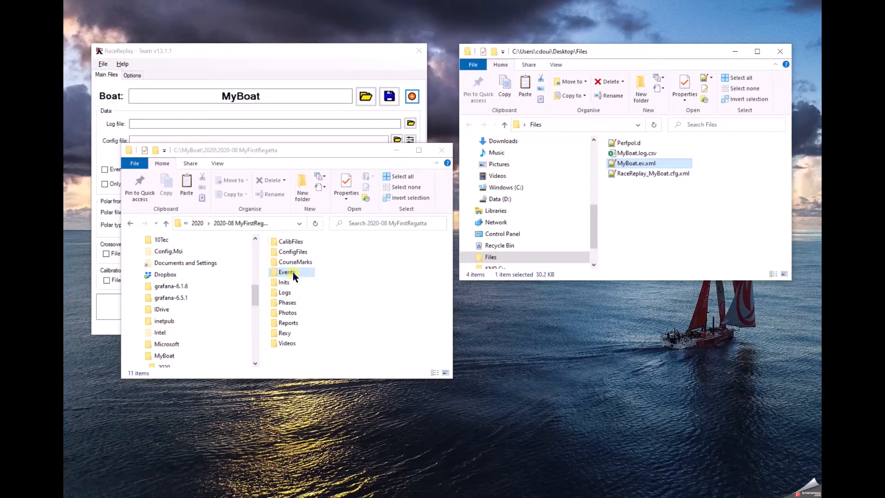
click(647, 173)
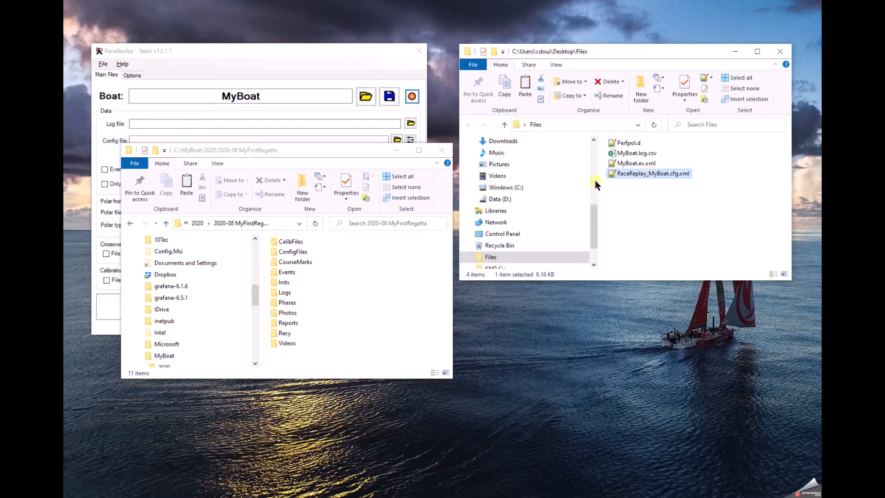
drag(595, 181, 307, 255)
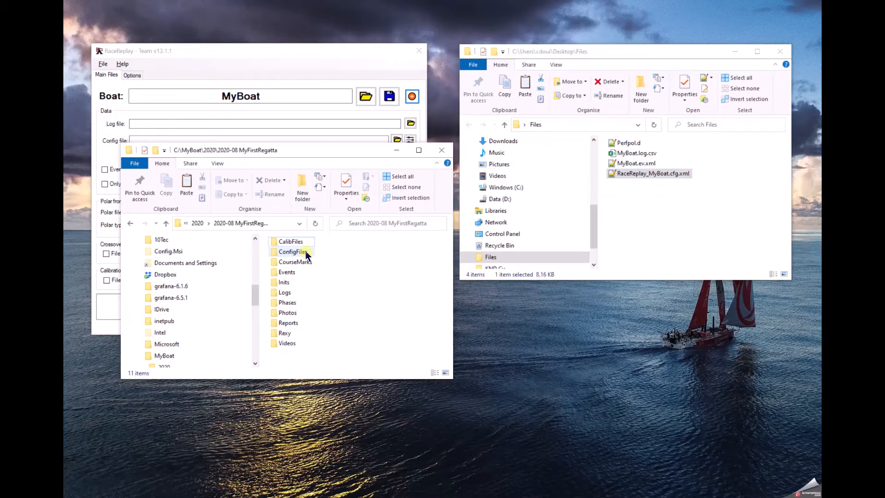
Step: Copy the polar file Perfpol.d from the Files folder into C:\MyBoat\Config\Polars
click(627, 145)
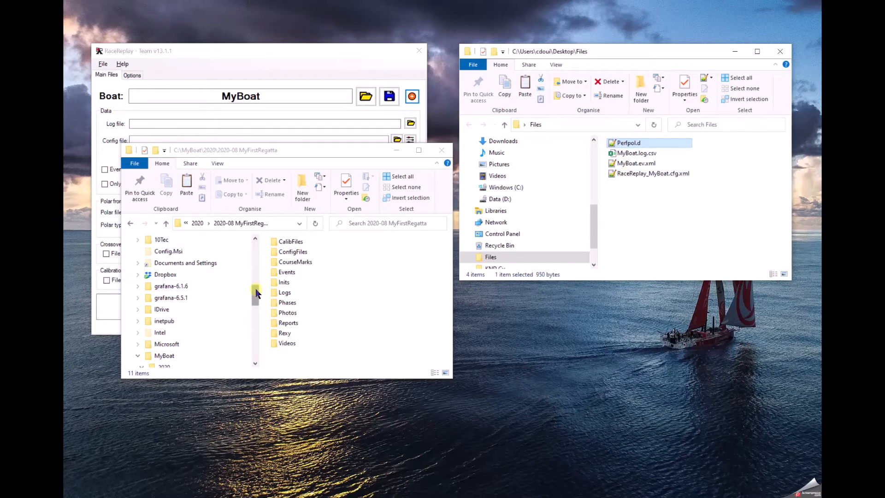
drag(256, 293, 257, 306)
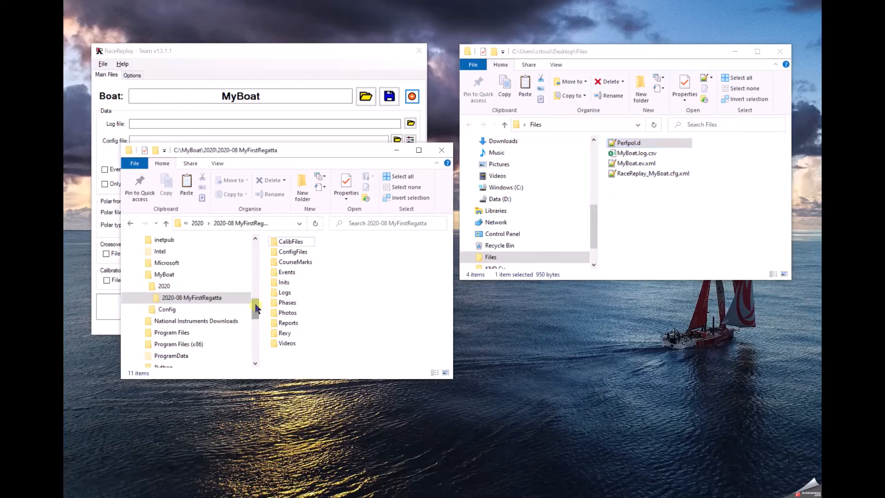
click(168, 310)
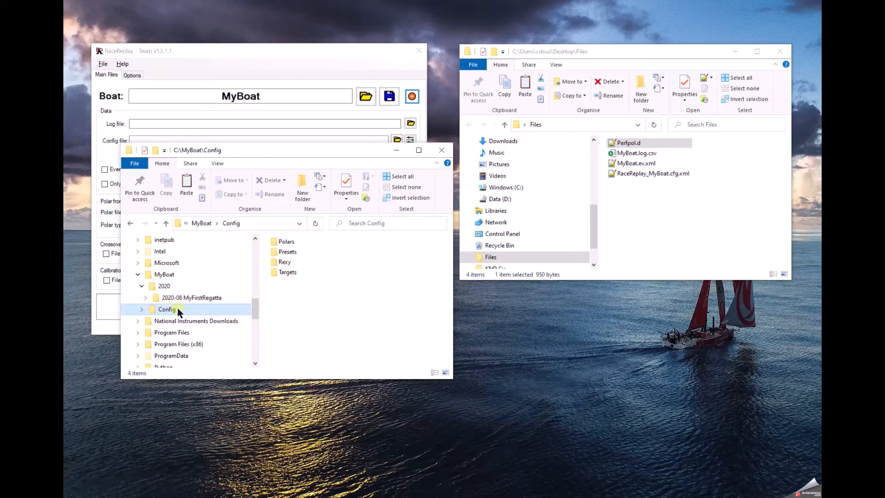
click(165, 275)
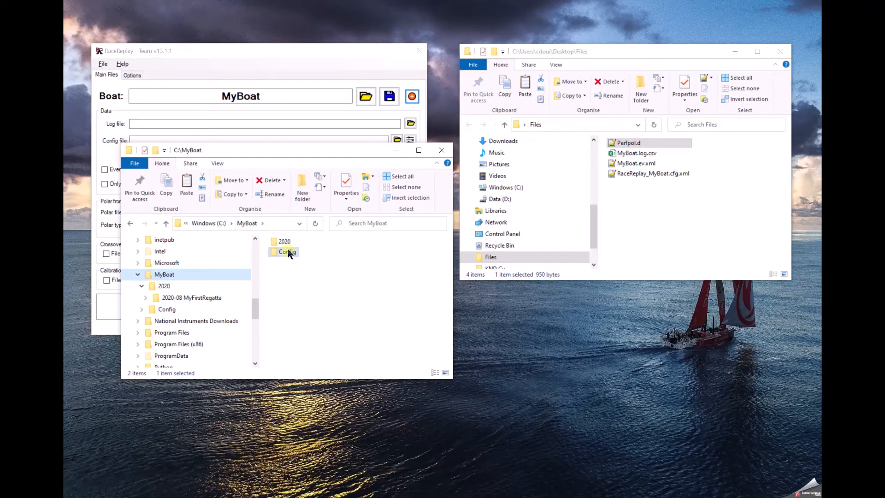
double_click(288, 252)
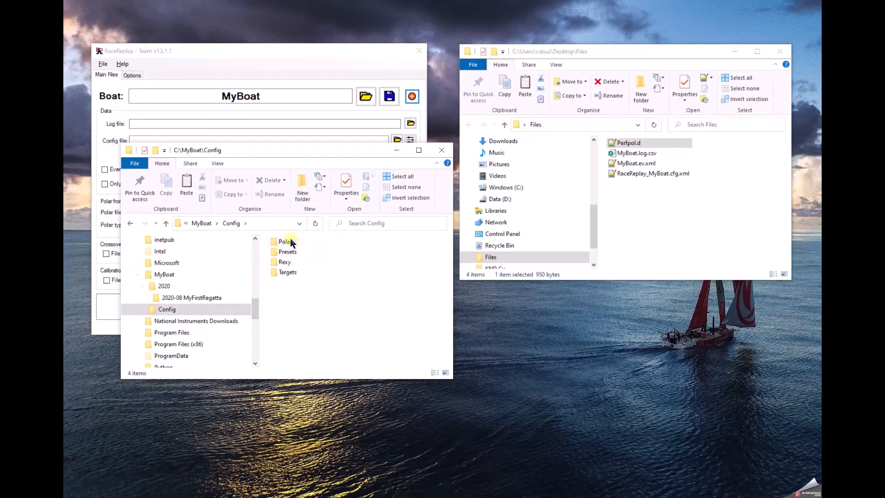
double_click(290, 243)
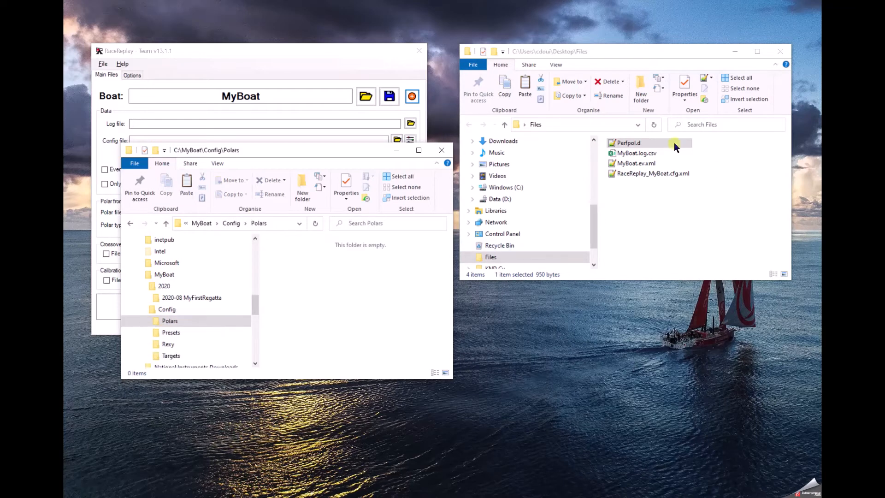
click(655, 144)
drag(654, 144, 301, 294)
Step: Close the Files folder window and move the Polars folder window clear of RaceReplay
click(777, 52)
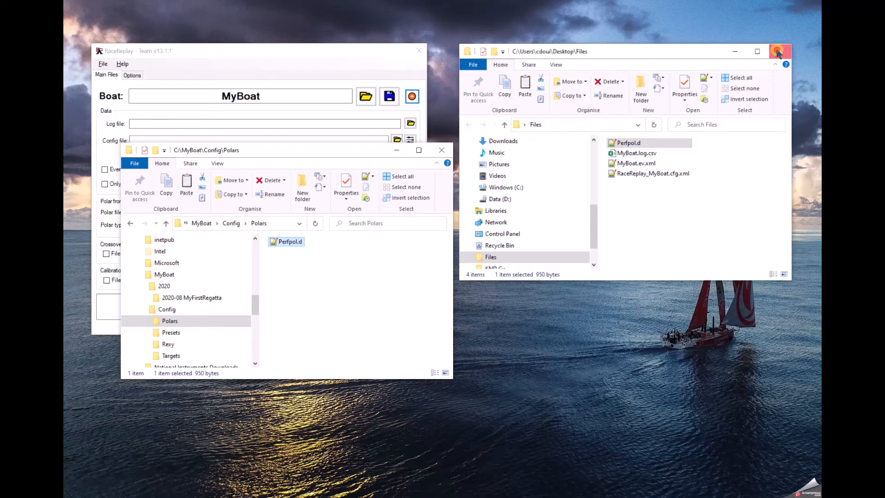
click(777, 52)
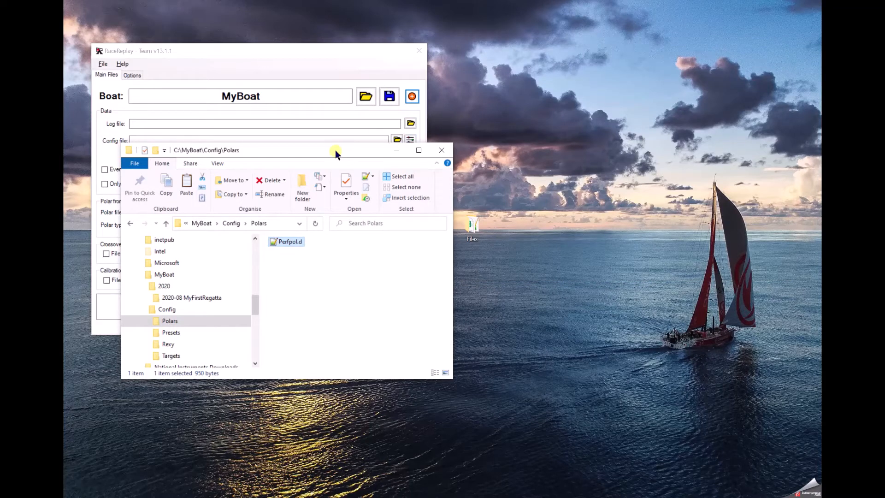
drag(335, 150, 516, 170)
drag(584, 184, 648, 183)
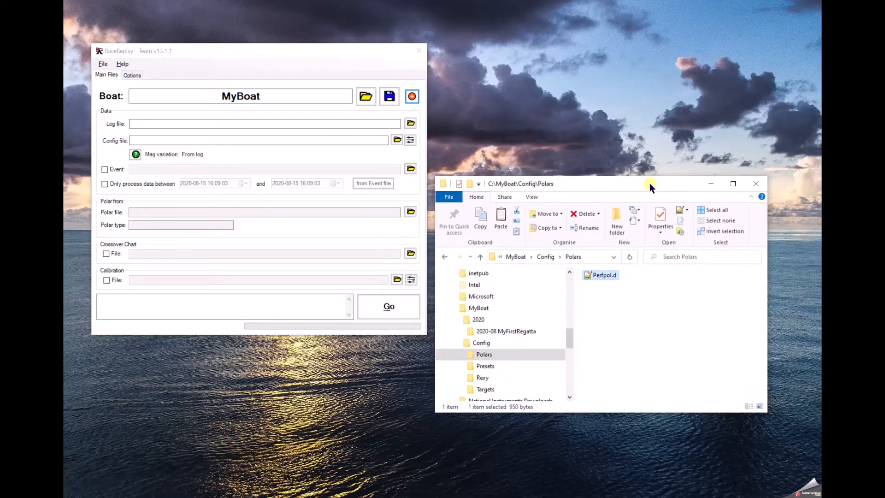
Step: Check RaceReplay's folder options, and load MyBoat.log.csv from the 2020-08 MyFirstRegatta Logs folder as the log file
click(132, 76)
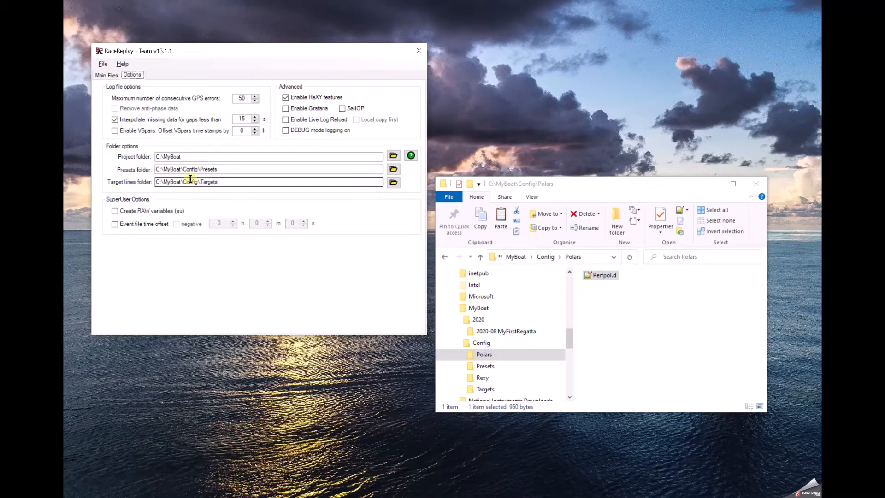
click(99, 75)
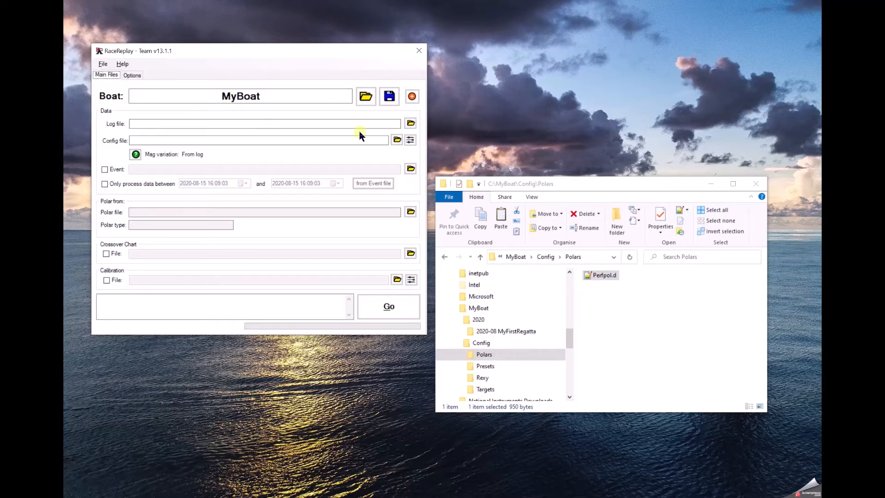
click(412, 123)
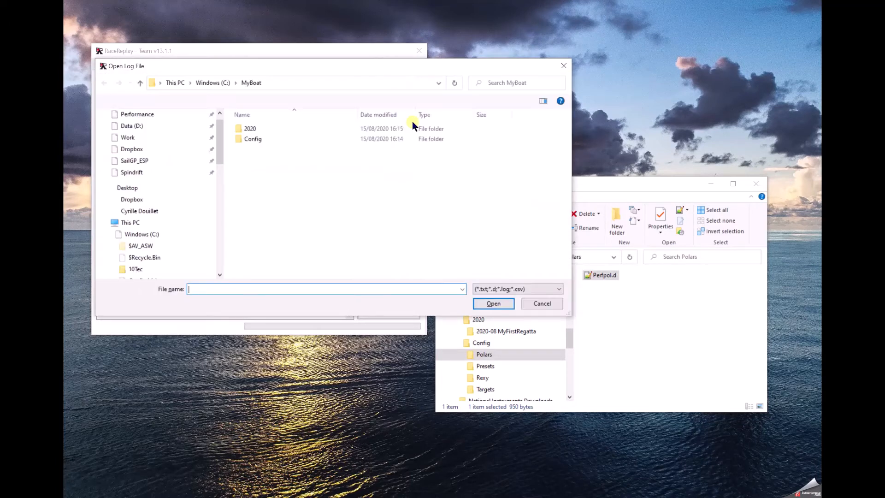
double_click(247, 128)
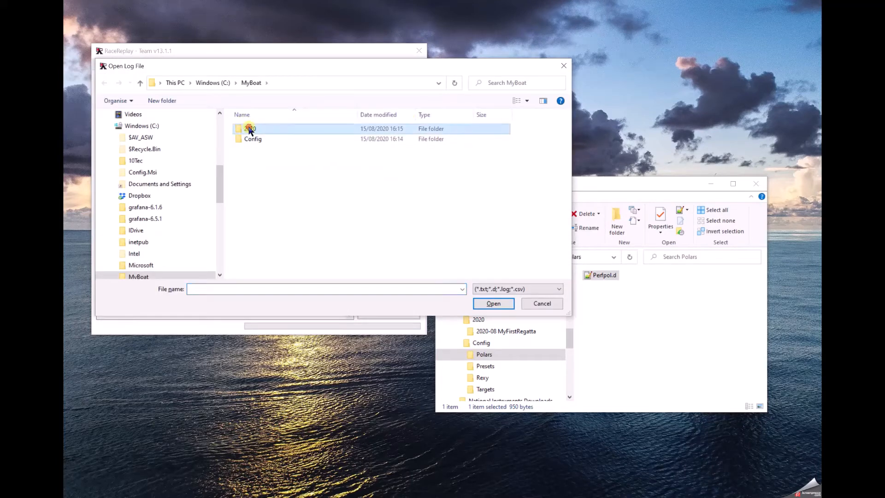
double_click(266, 116)
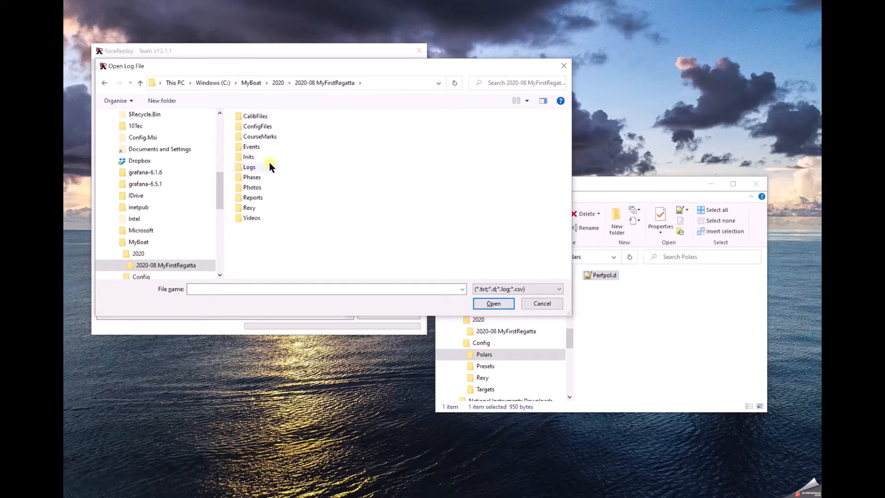
double_click(248, 169)
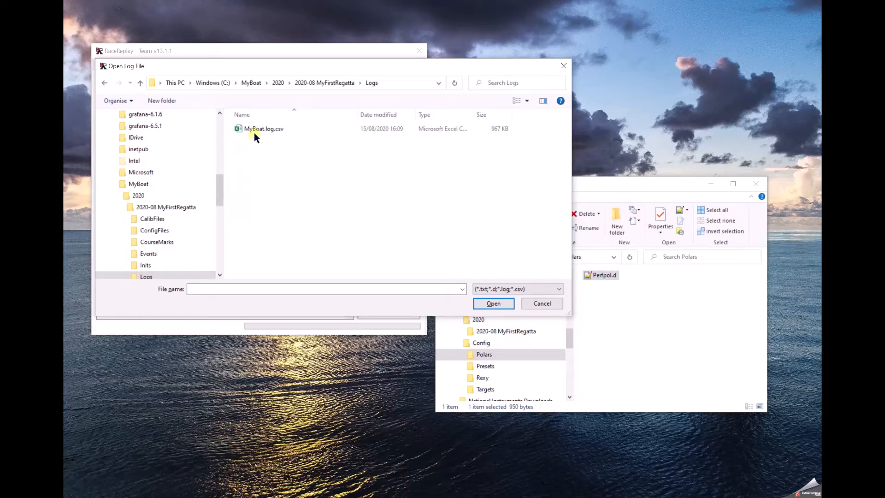
double_click(253, 128)
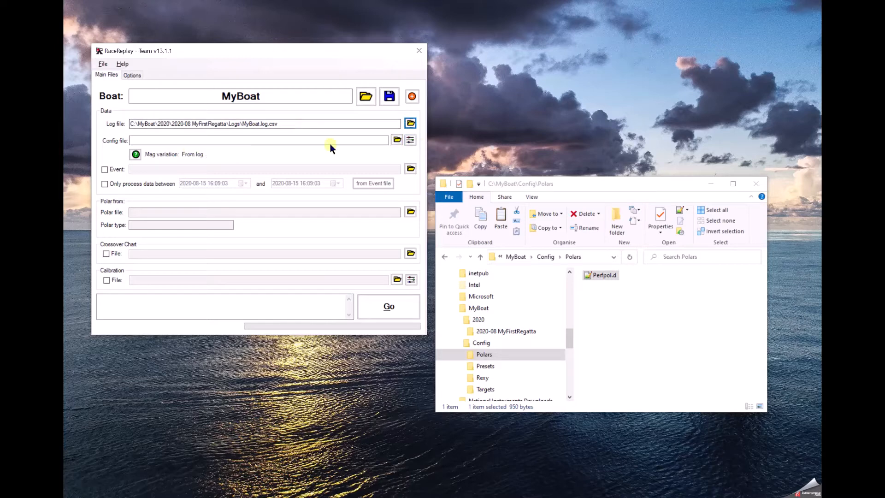
Step: Load RaceReplay_MyBoat.cfg.xml as the config file and MyBoat.ev.xml as the event file from the 2020-08 MyFirstRegatta folders
click(397, 140)
click(397, 140)
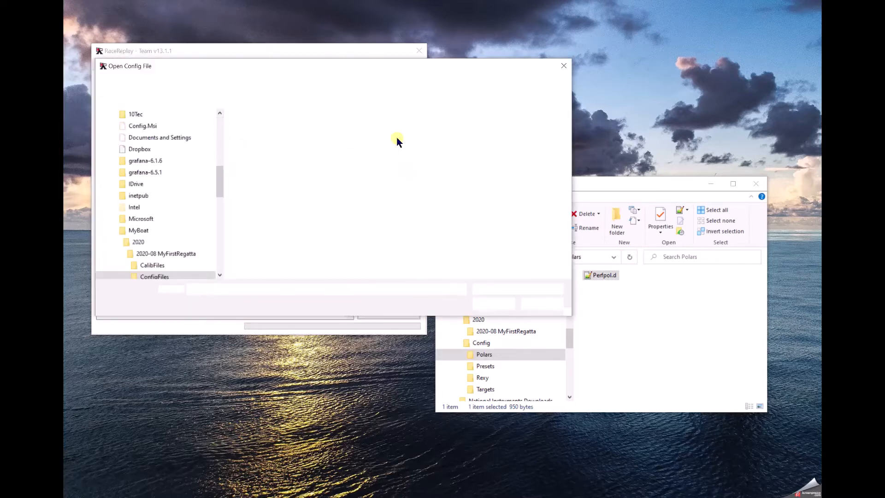
double_click(283, 129)
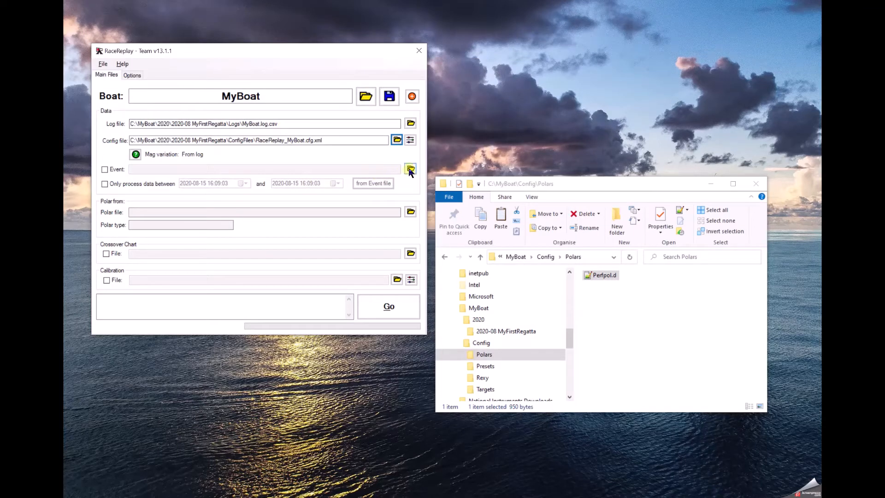
click(409, 170)
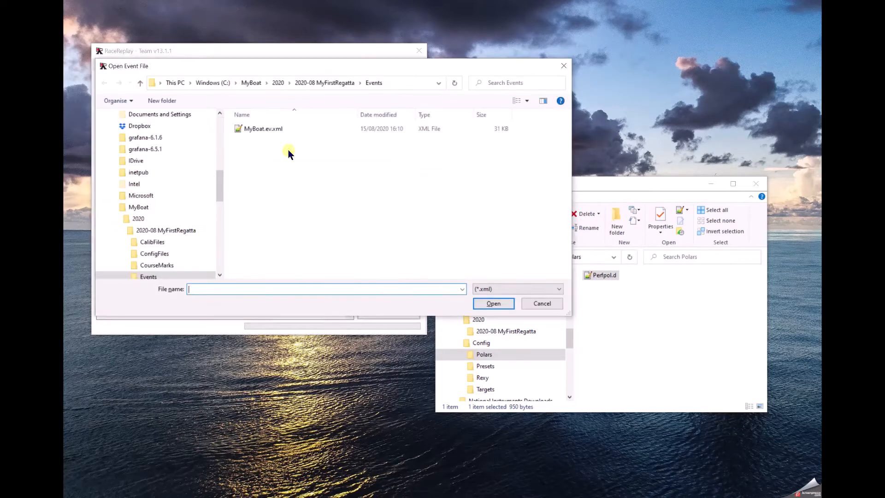
double_click(265, 128)
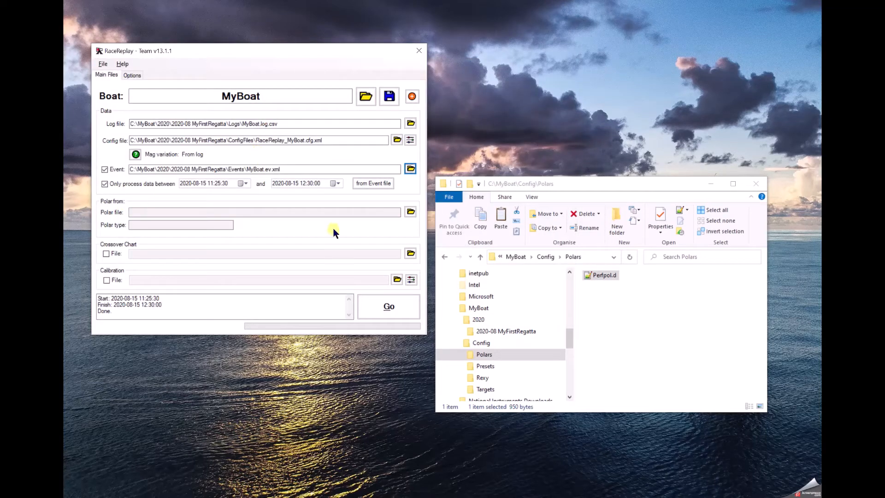
Step: Load Perfpol.d from the Config Polars folder as the polar file, using the Deckman polar (*.d) file type
click(409, 212)
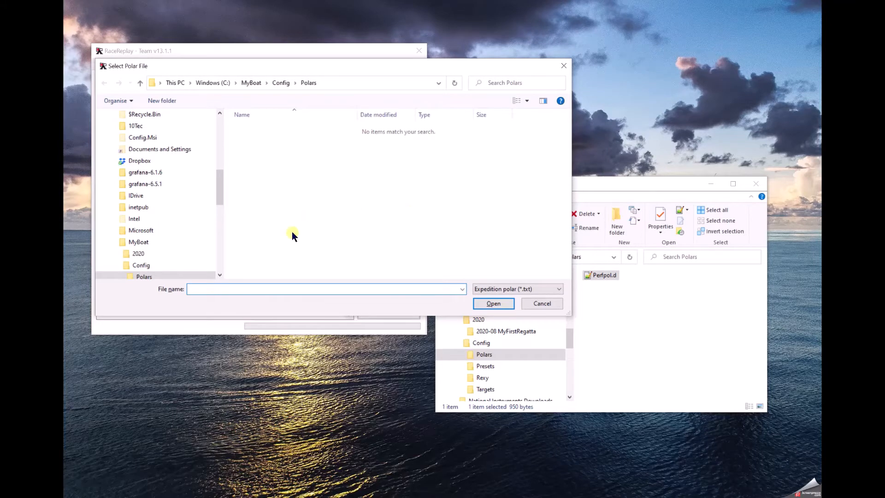
scroll(180, 246, down, 1)
click(534, 289)
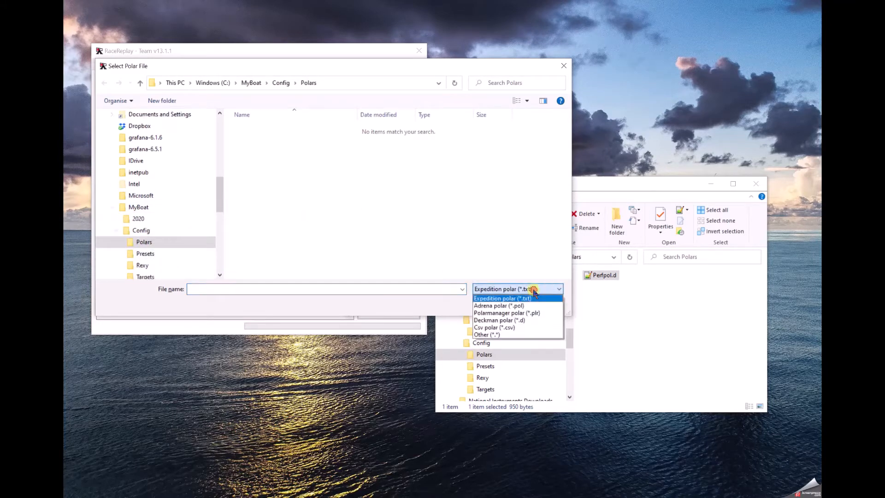
click(515, 320)
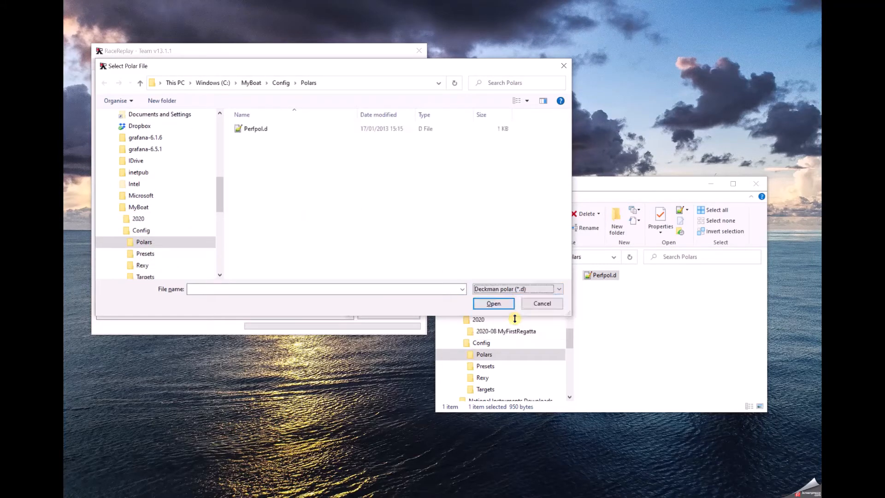
double_click(252, 133)
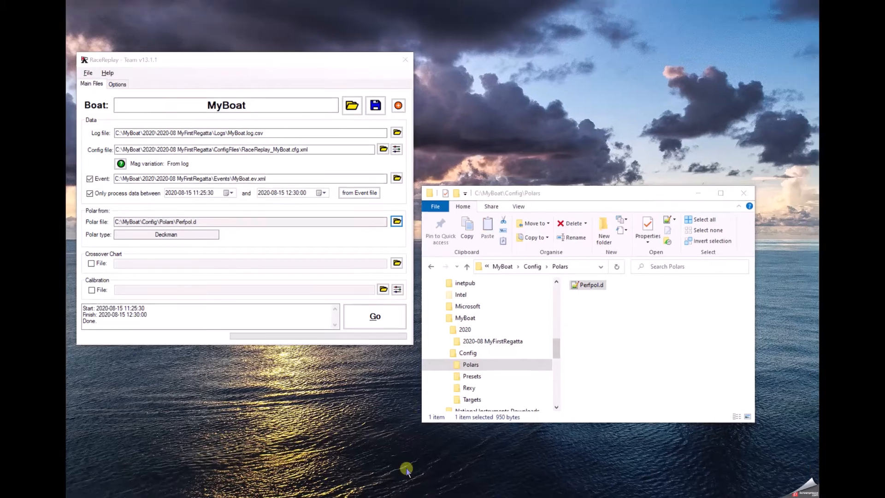
Step: Examine the 2020-08 MyFirstRegatta folder and its Logs subfolder, then collapse it and widen the address bar and folder tree
click(499, 331)
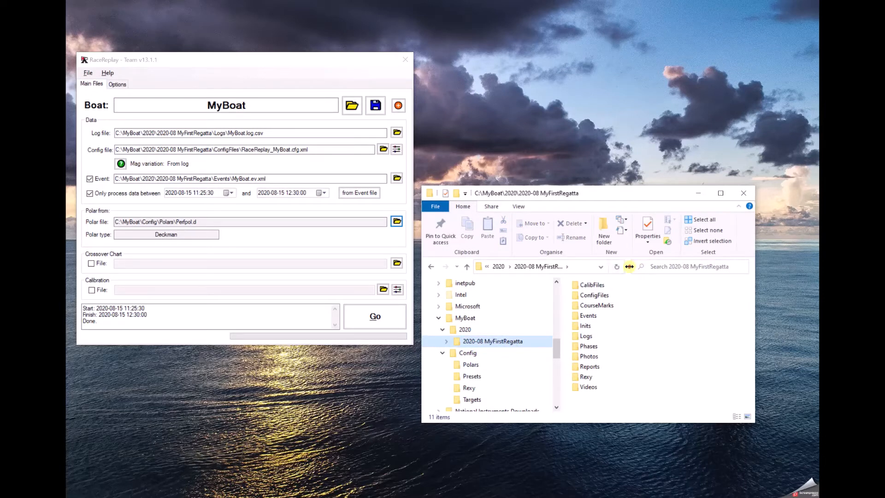
drag(629, 266, 698, 271)
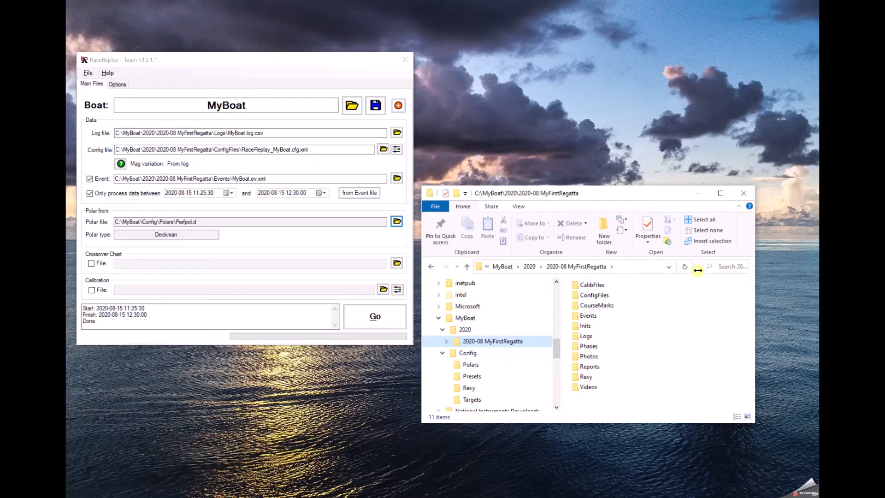
double_click(601, 339)
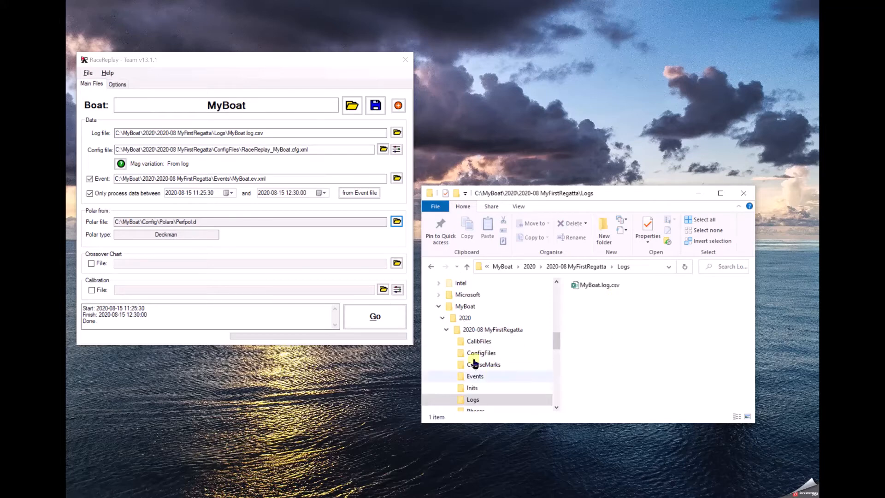
click(446, 329)
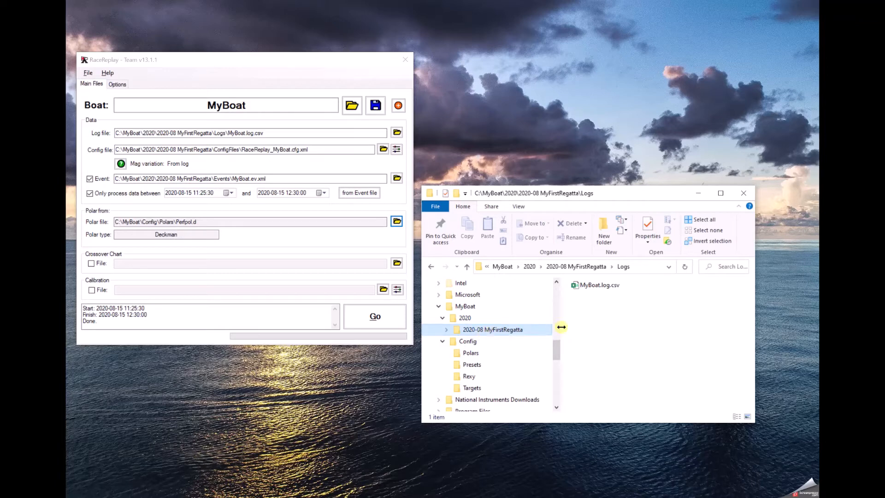
drag(561, 326, 578, 327)
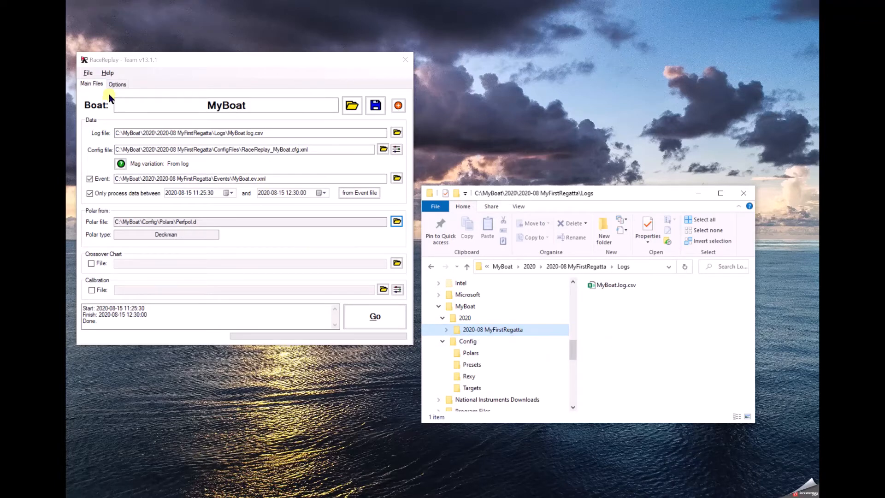
Step: Add a regatta for year 2020, month 9, labelled MySecondRegatta, and select its new folder in the file window
click(88, 74)
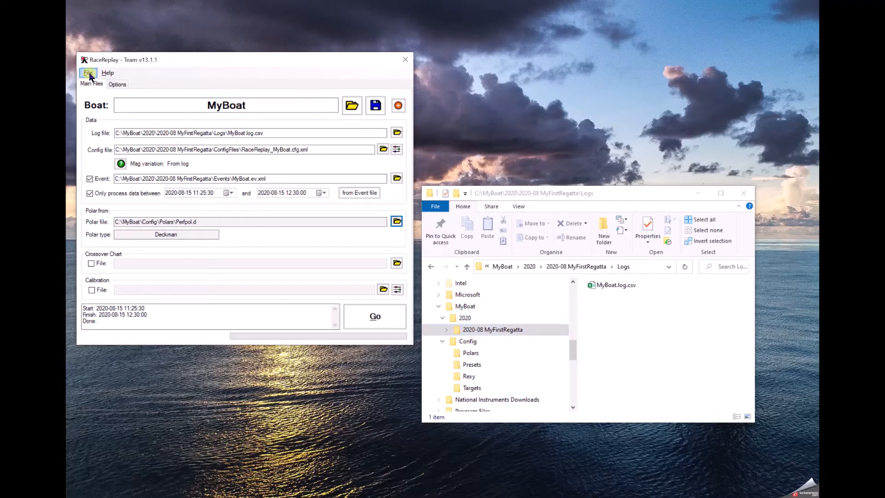
click(89, 73)
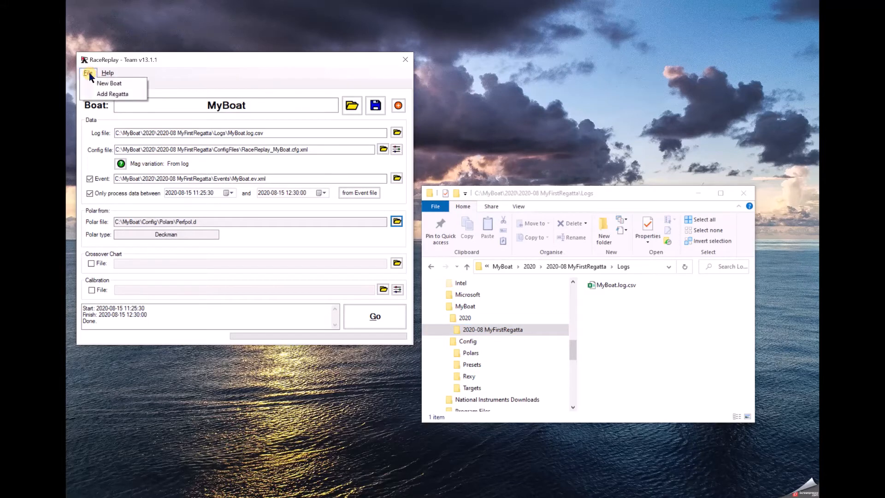
click(111, 93)
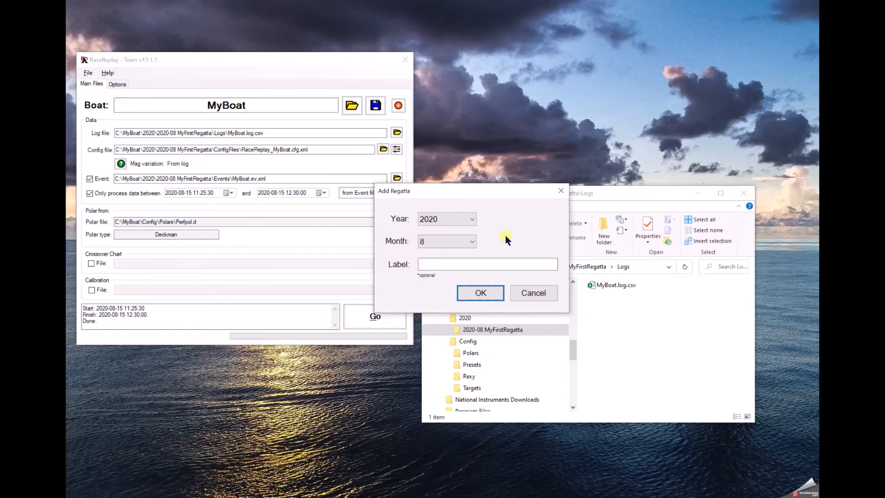
click(462, 239)
click(441, 331)
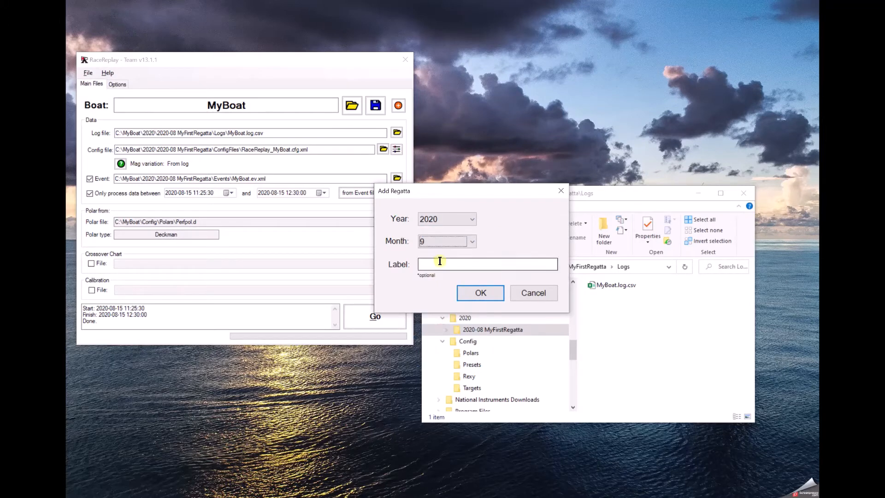
click(440, 264)
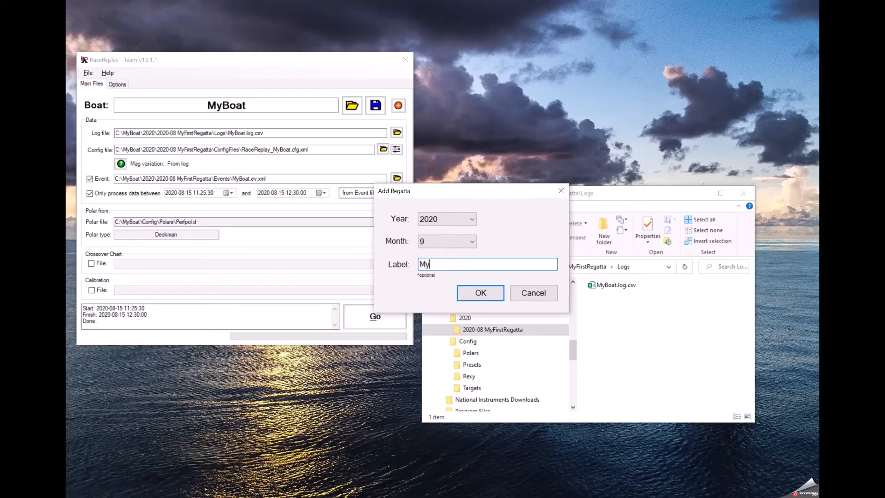
text(MySecondRegatta)
click(482, 293)
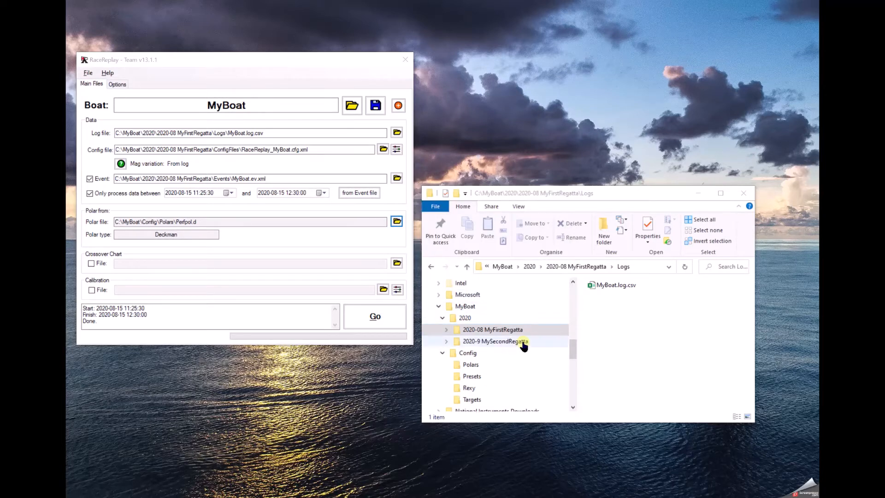
click(504, 341)
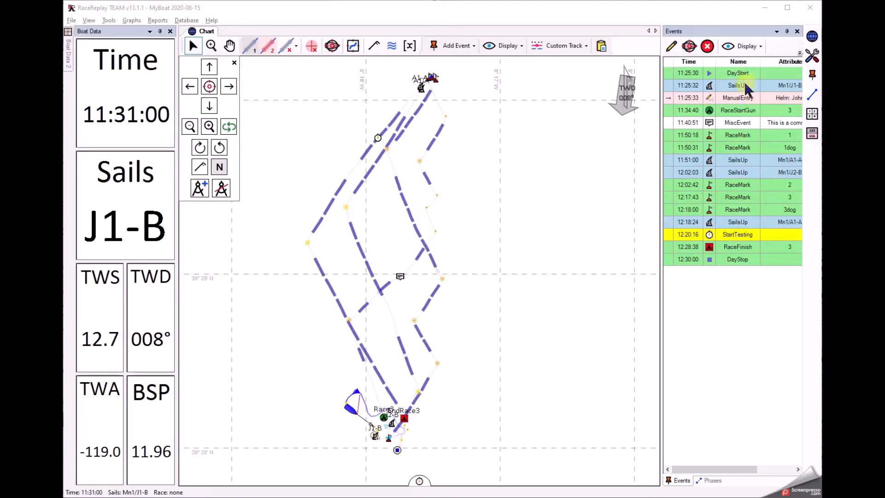
Step: Look through the list of phases for the processed day and return to the events list
click(706, 480)
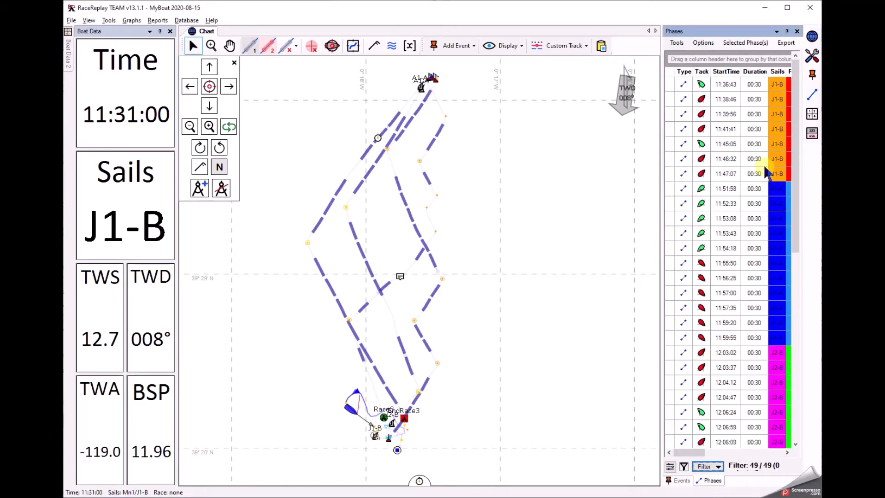
click(677, 480)
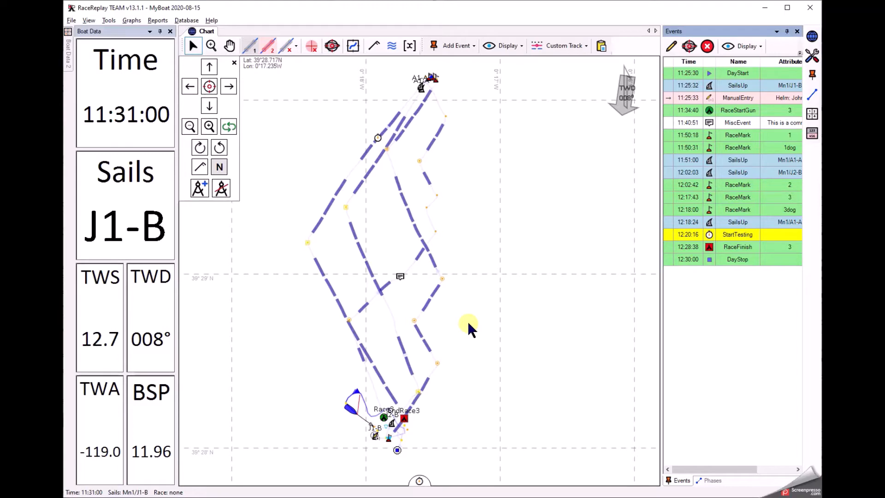
Step: Create a new time graph with TWA as the Y-axis 1 variable, keeping TWS on Y-axis 2
click(131, 21)
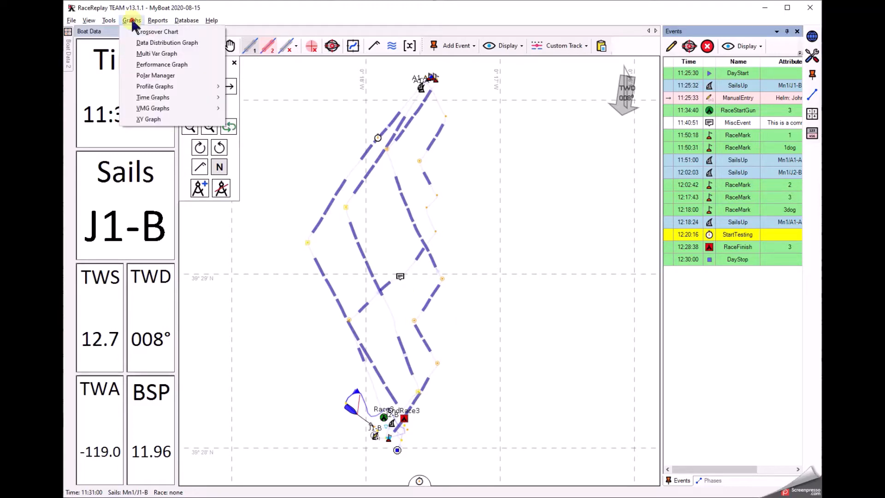
mouse_move(159, 98)
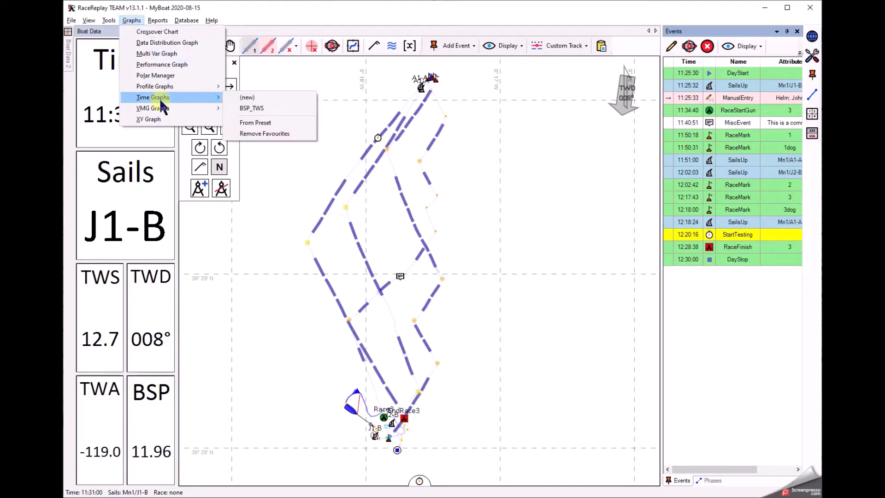
click(266, 101)
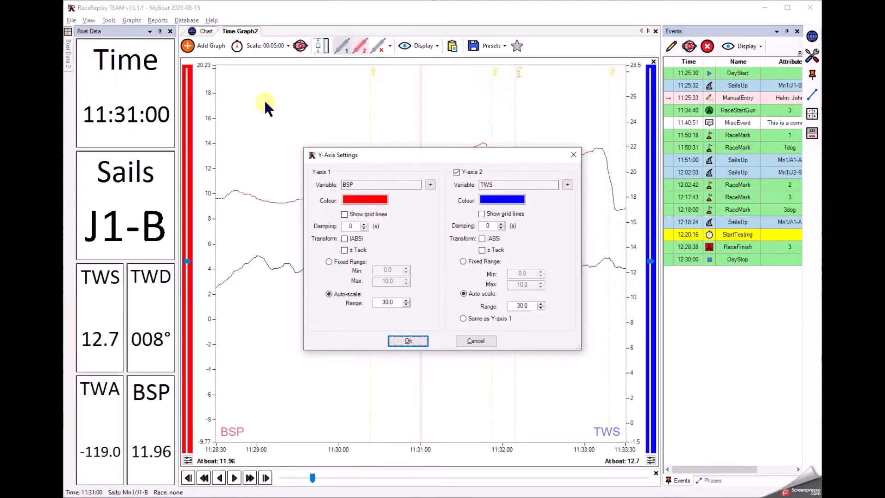
click(430, 184)
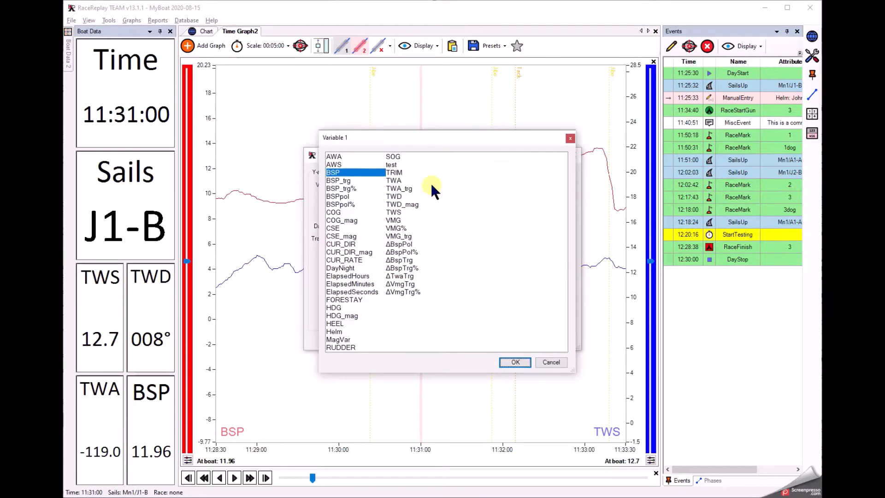
double_click(396, 181)
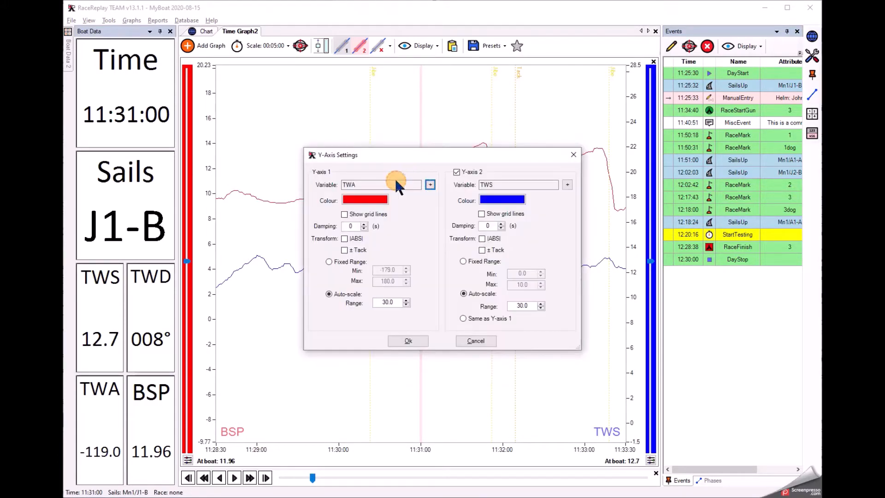
click(409, 341)
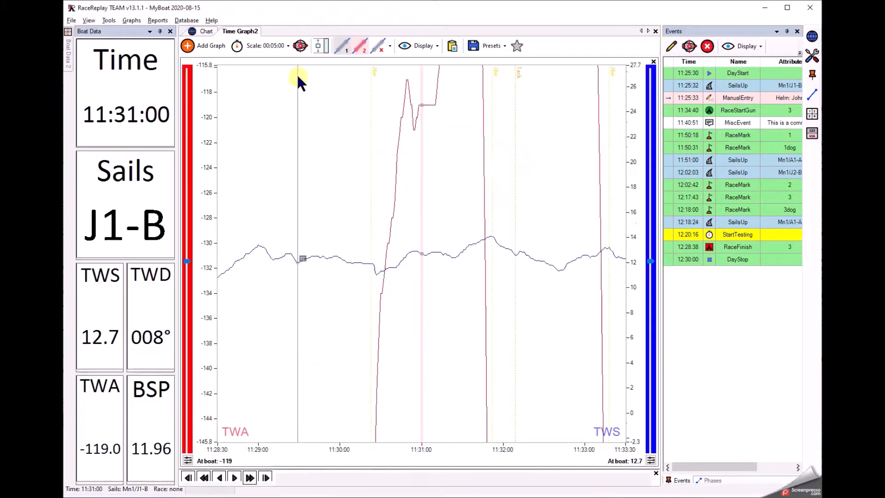
Step: Set the time graph's scale to 20 minutes and autoscale its vertical axes to fit the data
click(286, 45)
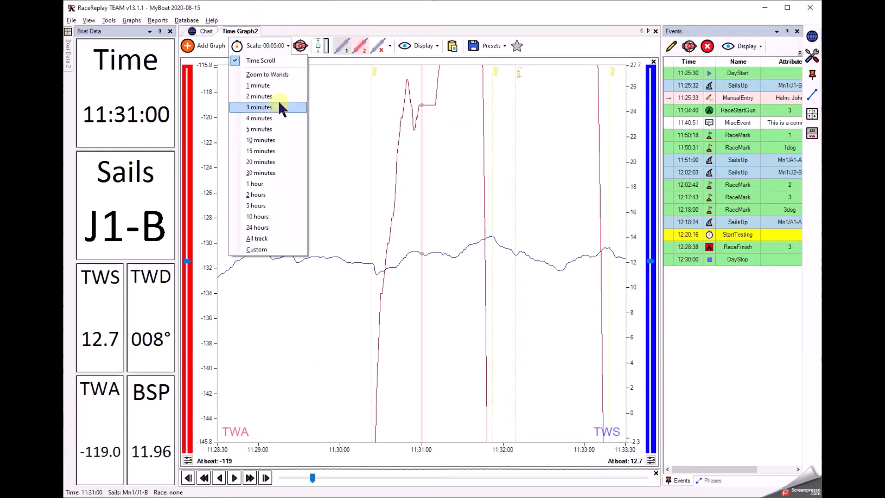
click(270, 163)
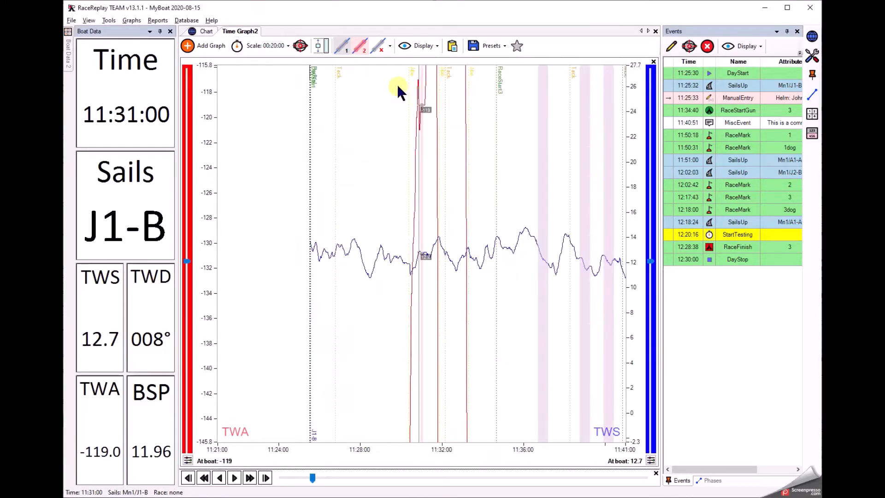
click(320, 46)
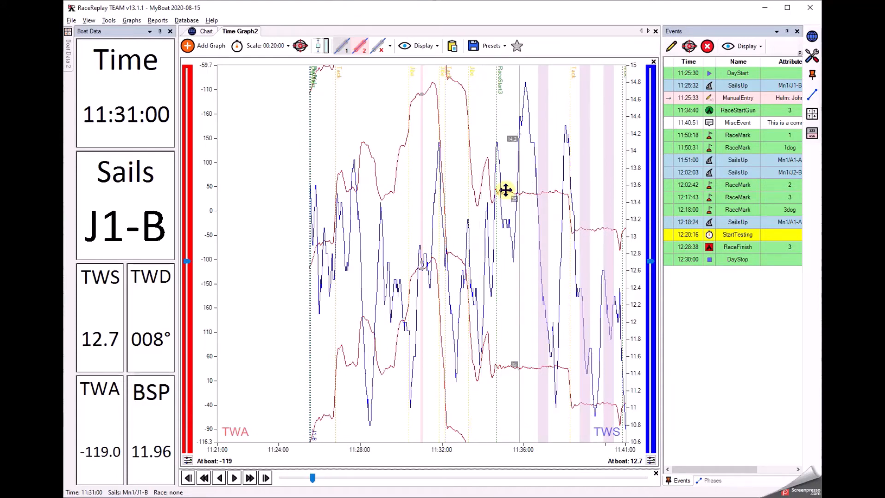
Step: Save the graph settings as preset TWA_TWS.xml in the Time Graphs presets folder and mark the graph as a favourite
click(496, 46)
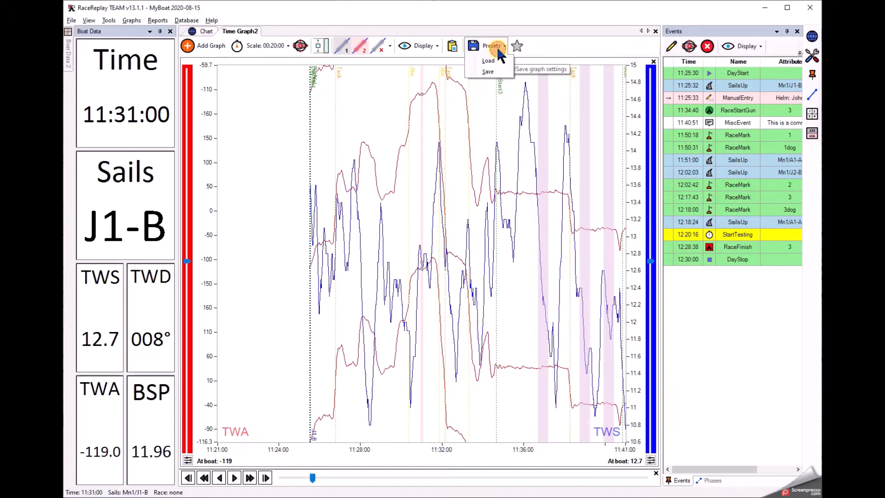
click(491, 71)
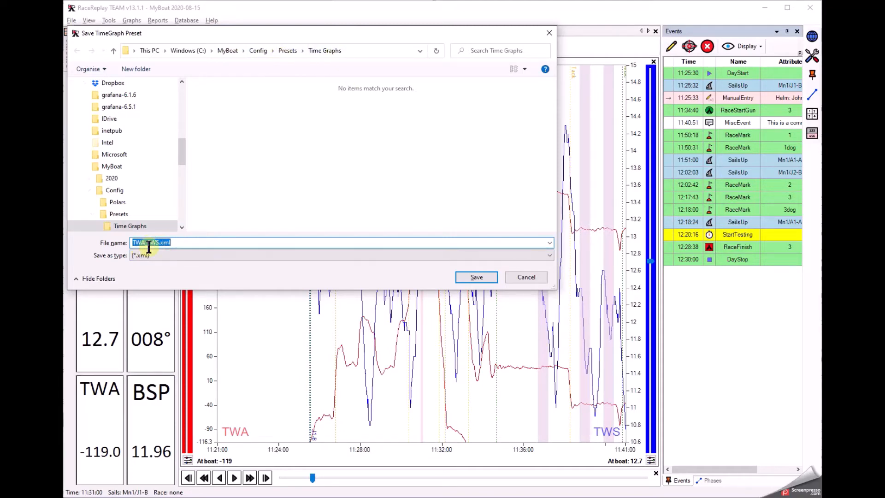
click(473, 279)
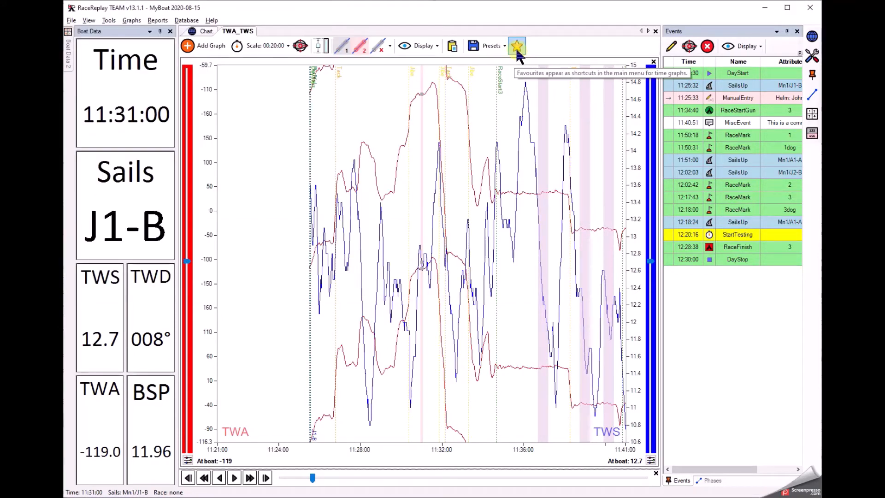
click(547, 50)
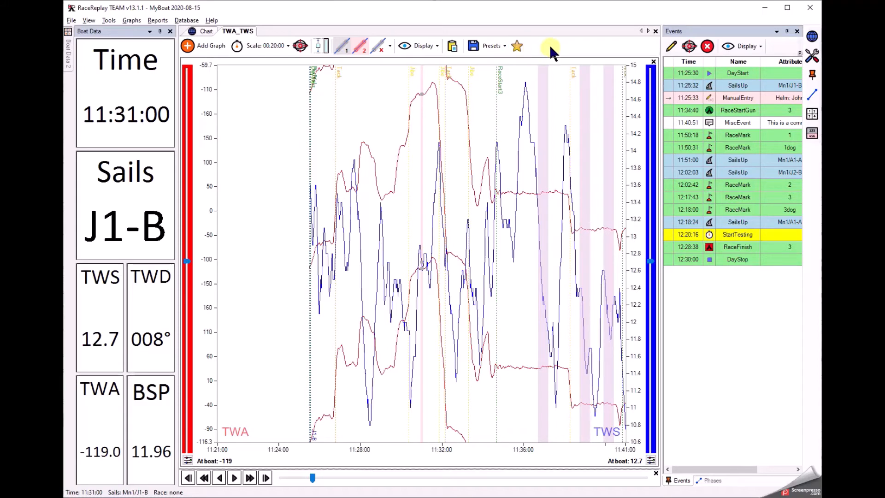
Step: Close the TWA_TWS time graph and reopen it from the saved time graph favourites
click(655, 31)
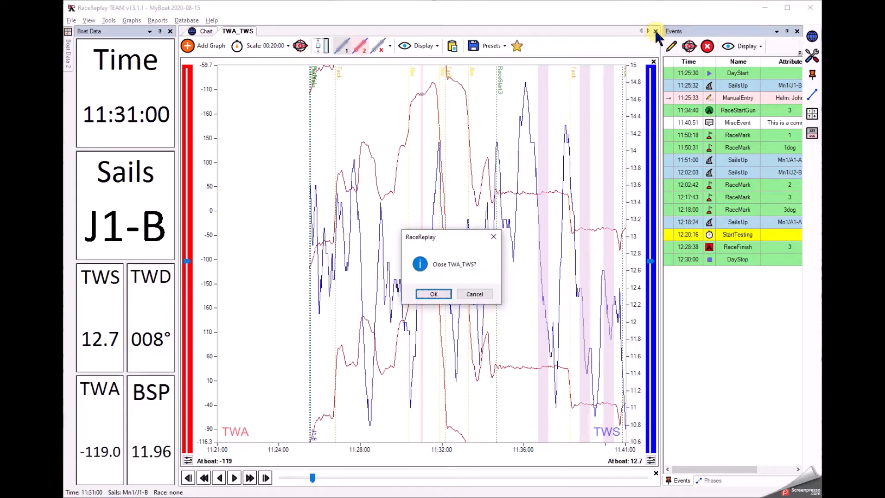
click(433, 294)
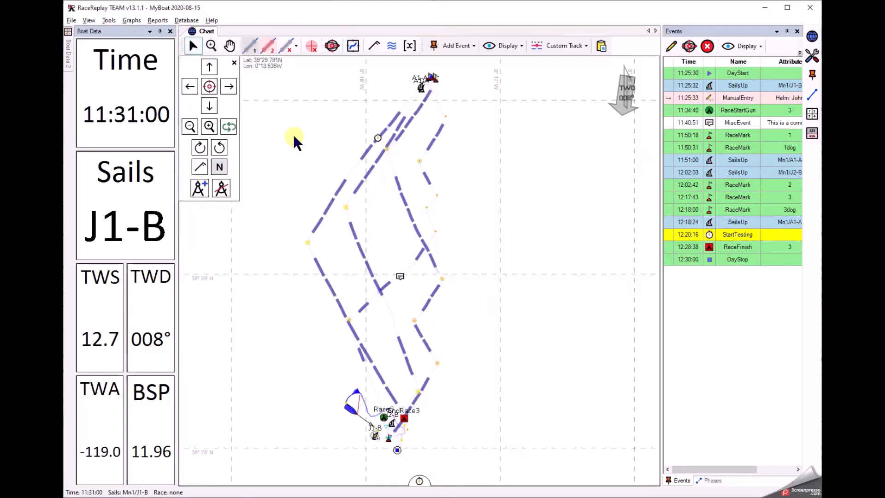
click(131, 21)
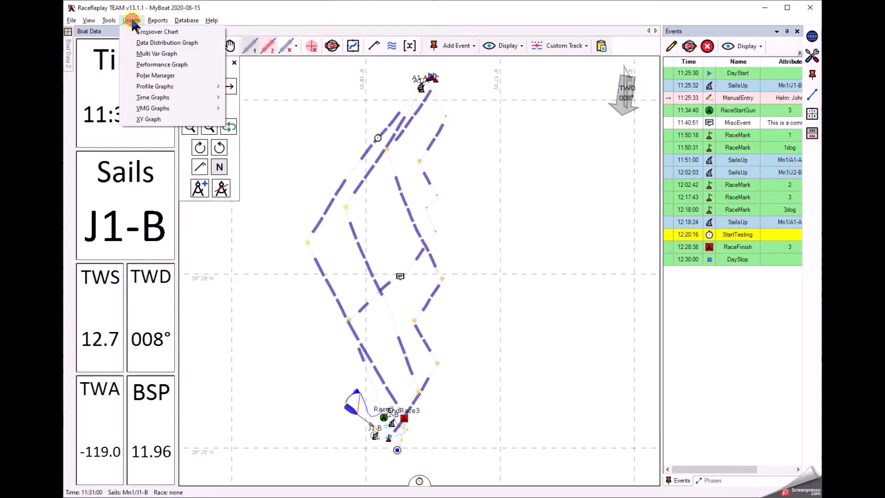
mouse_move(155, 98)
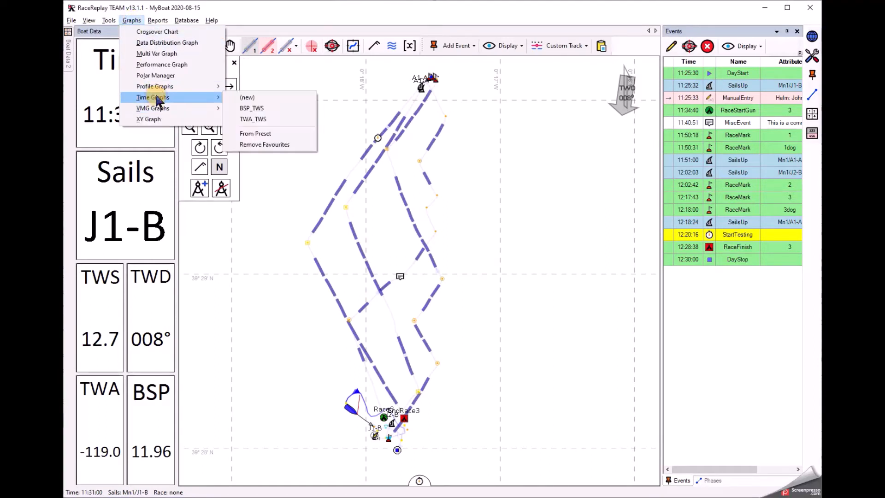
click(271, 121)
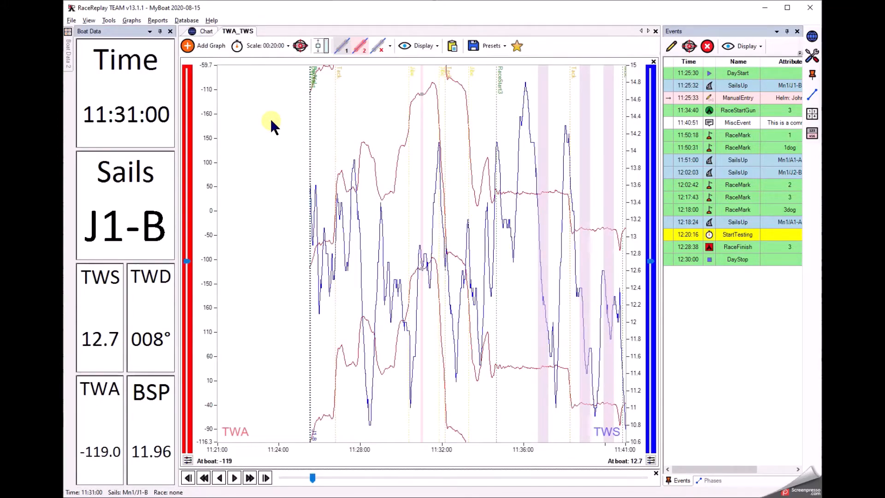
Step: Load the TWA_TWS.xml preset into the time graph and close the graph
click(504, 47)
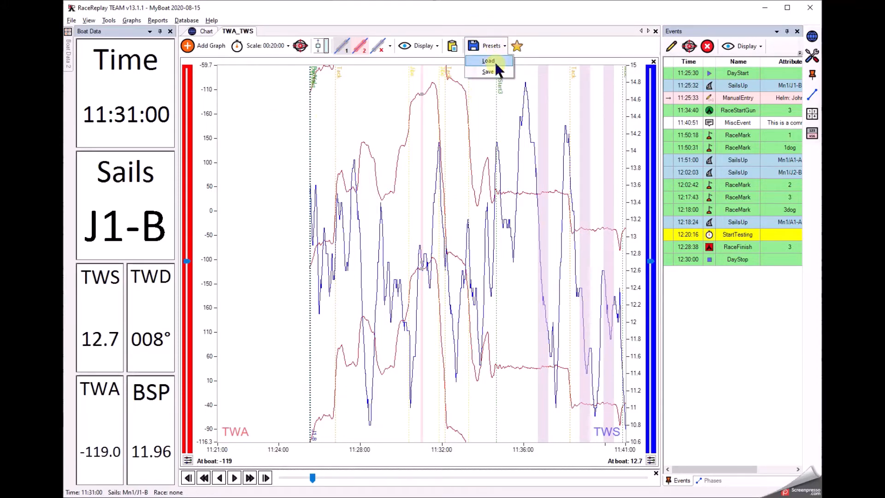
click(496, 62)
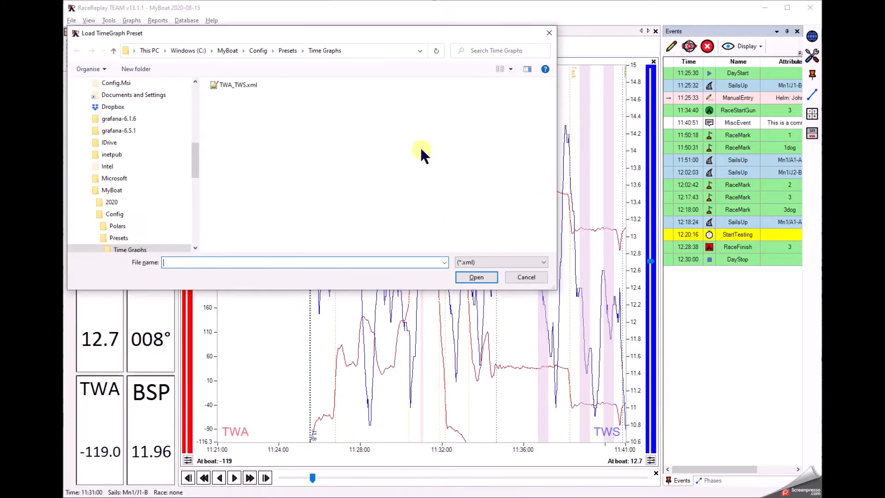
double_click(236, 86)
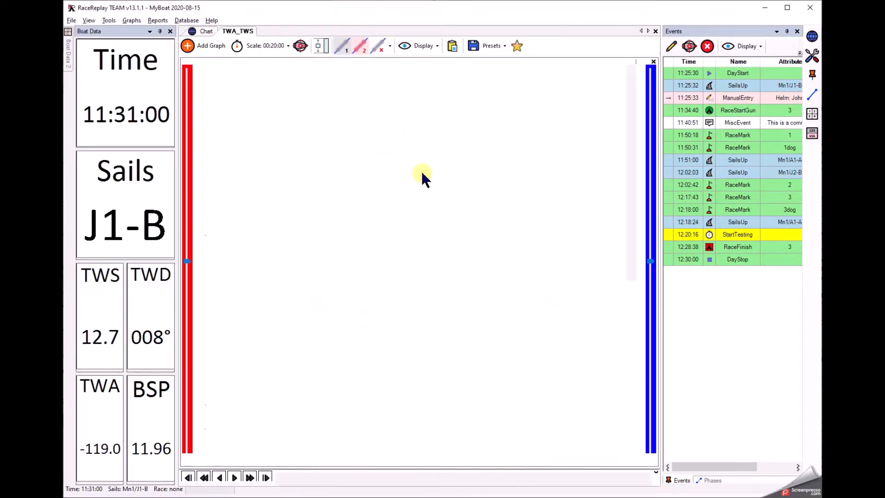
click(655, 30)
click(438, 293)
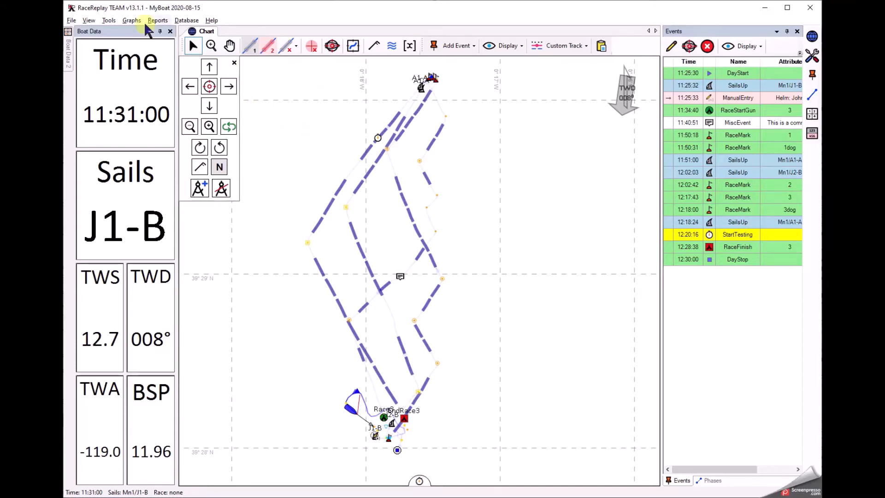
Step: Create an XY graph using averages of the selected phases as data points
click(132, 21)
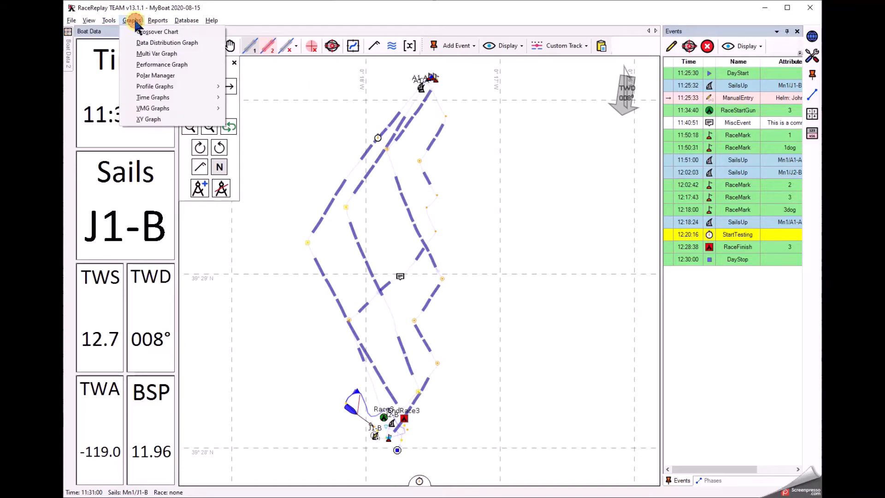
click(171, 120)
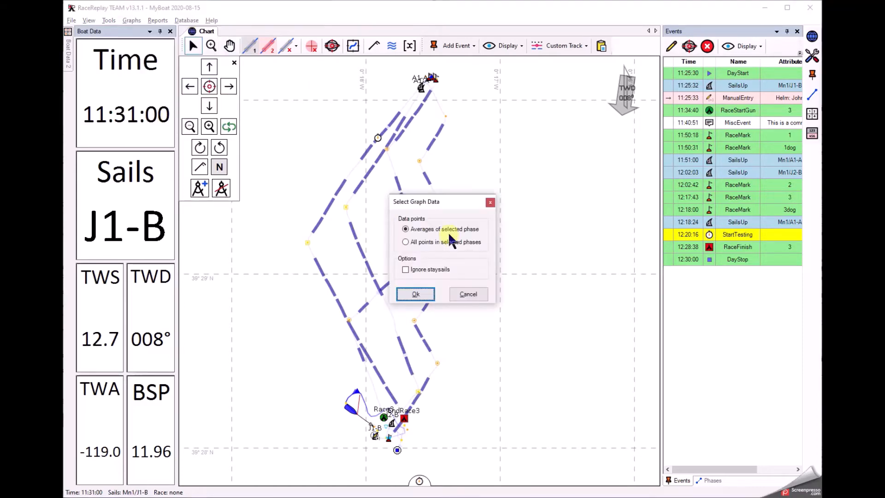
click(417, 293)
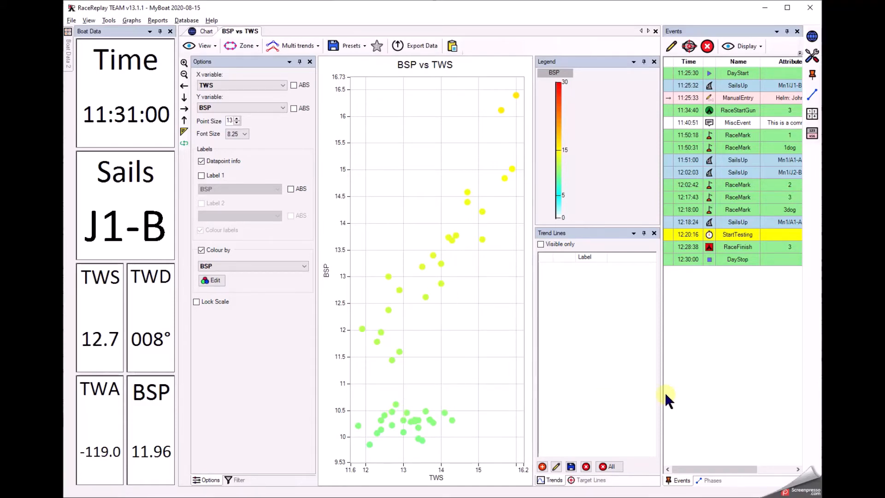
Step: Apply a custom phase filter that excludes the Upwind and Mixed sailing modes, and widen the XY graph's plot area
click(709, 480)
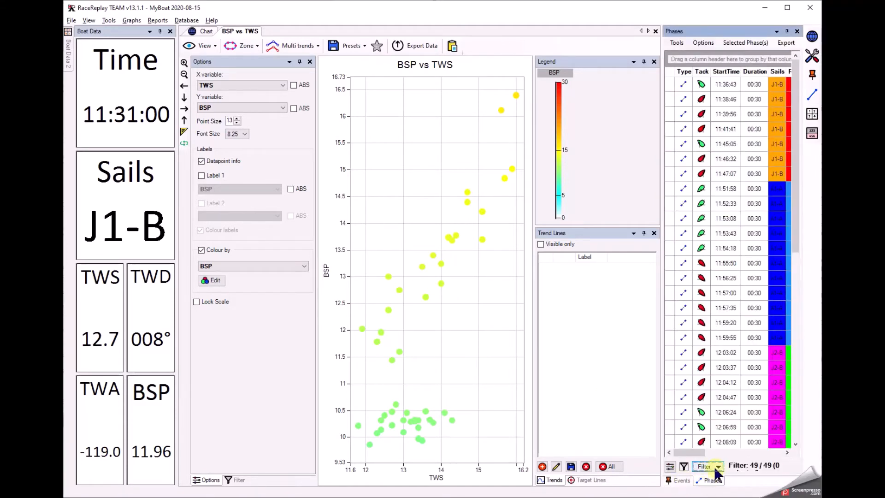
click(717, 466)
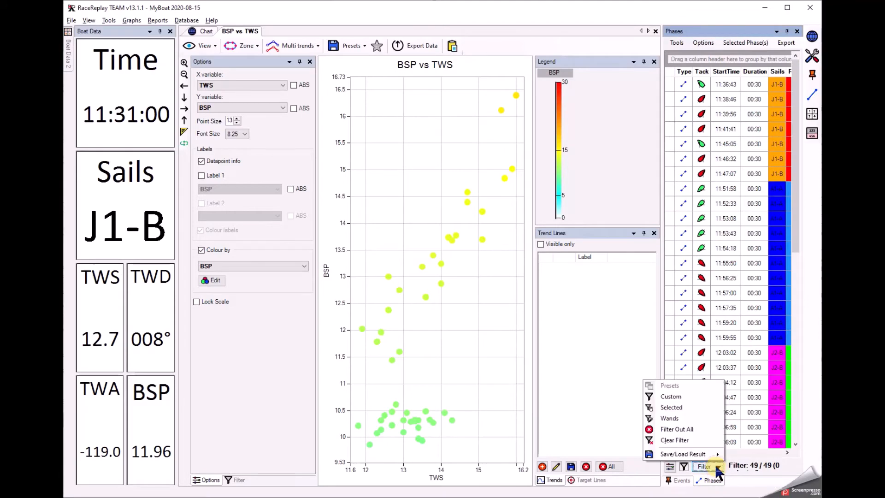
click(682, 396)
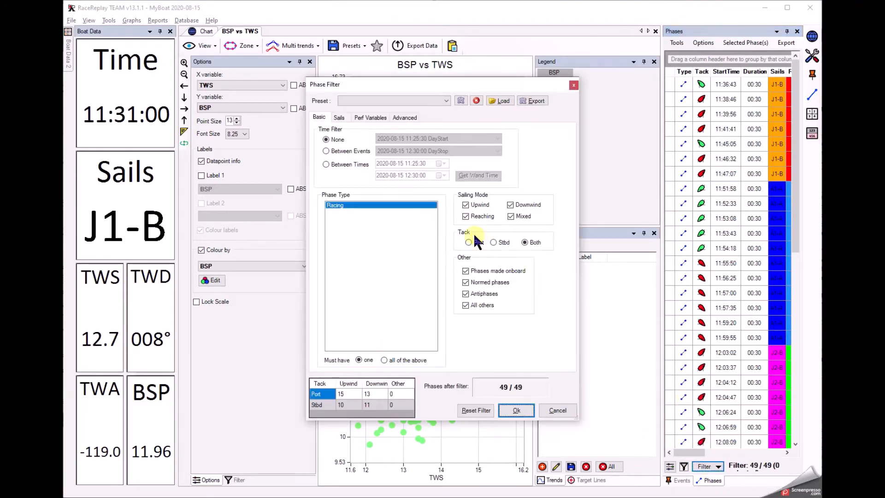
click(477, 205)
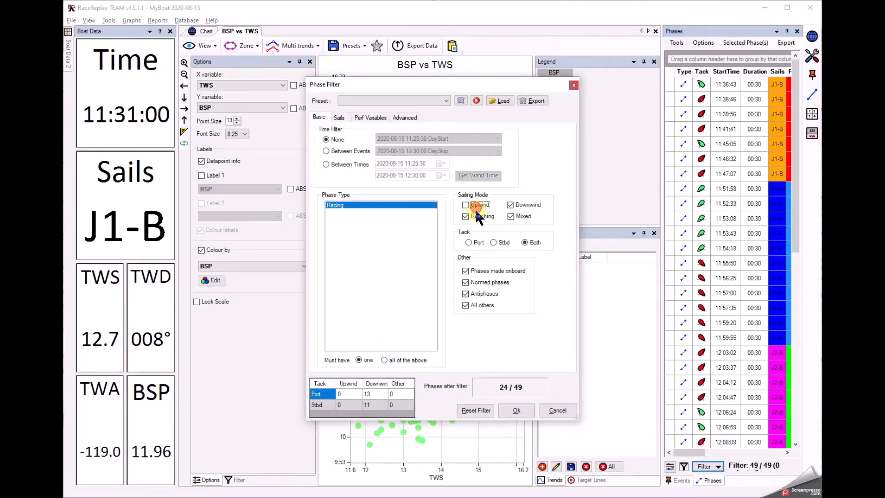
click(526, 215)
click(516, 410)
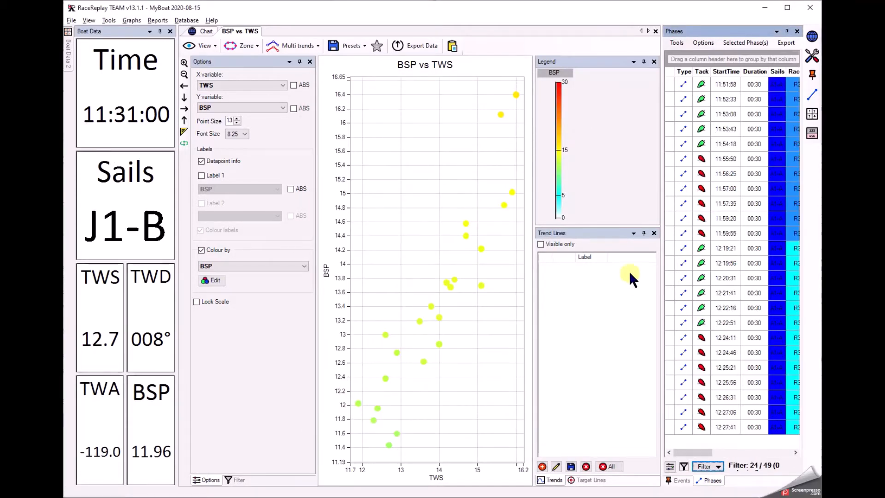
drag(662, 258, 703, 257)
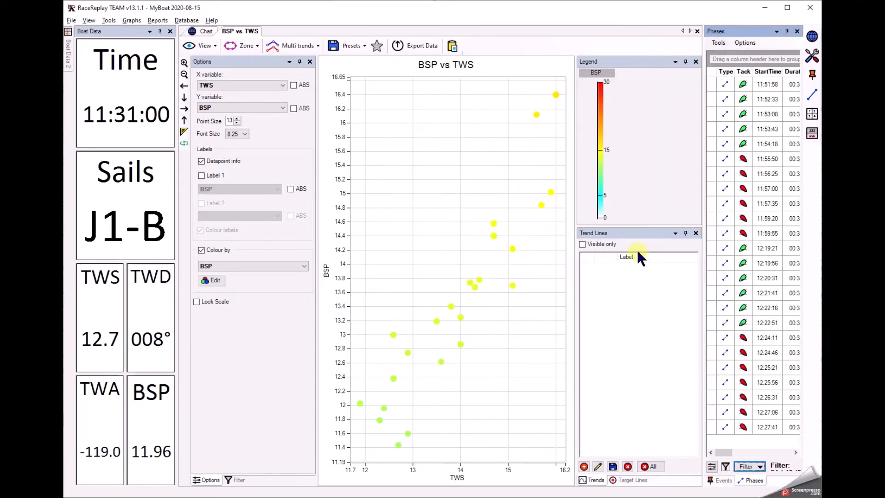
drag(581, 250, 602, 240)
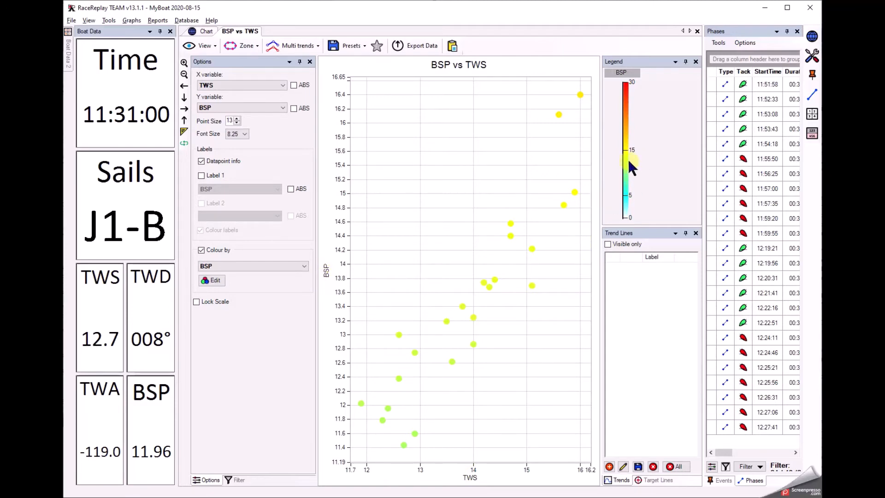
Step: Add a single splines trend line to the BSP vs TWS graph and save the graph as favourite preset BSP vs TWS.xml
right_click(464, 330)
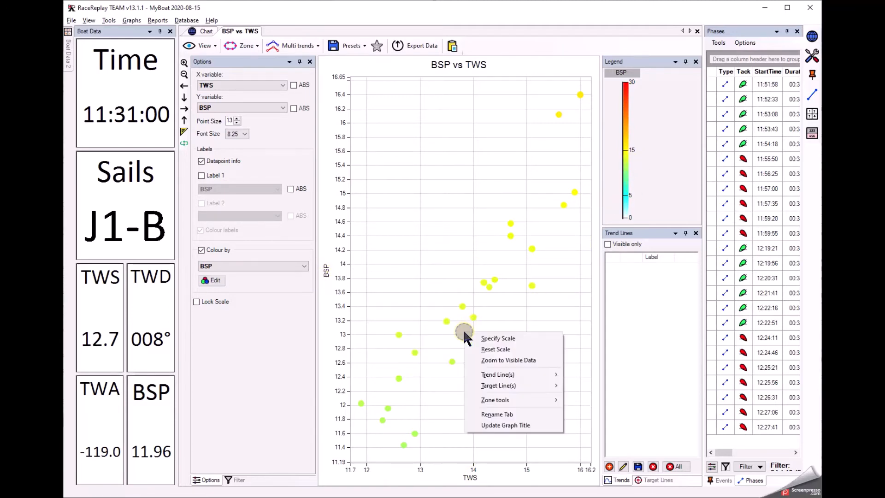
mouse_move(512, 374)
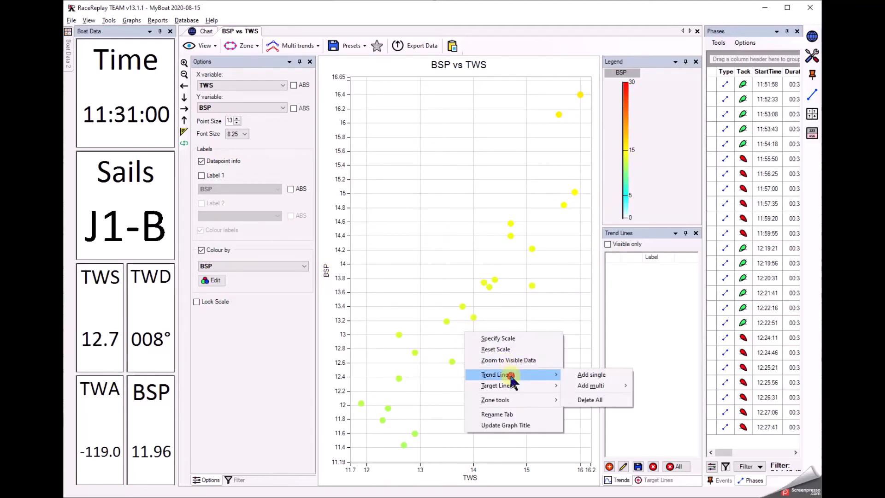
click(594, 375)
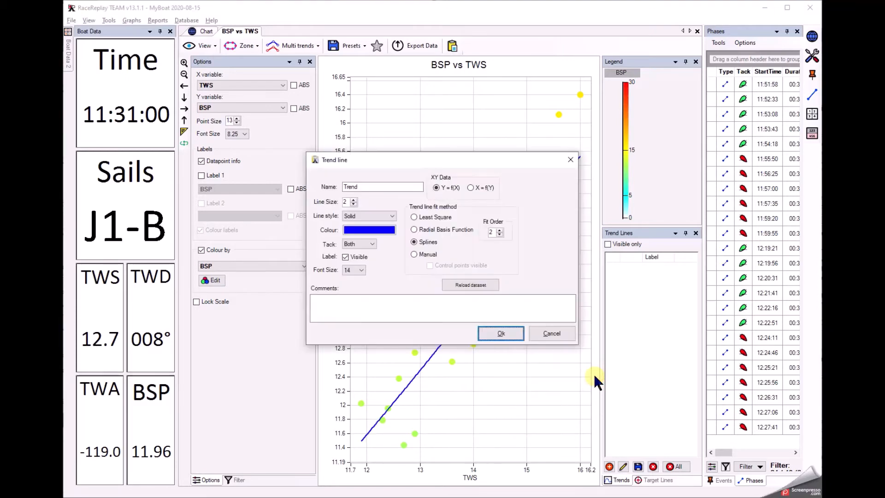
click(510, 335)
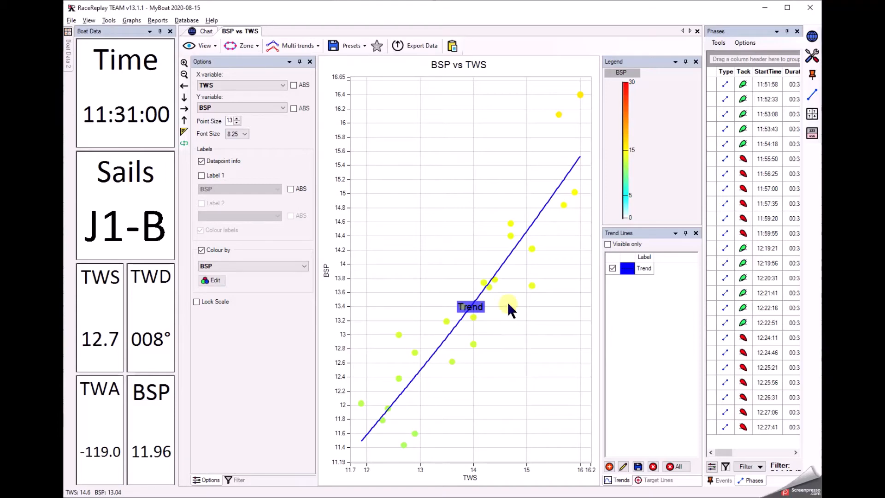
click(378, 51)
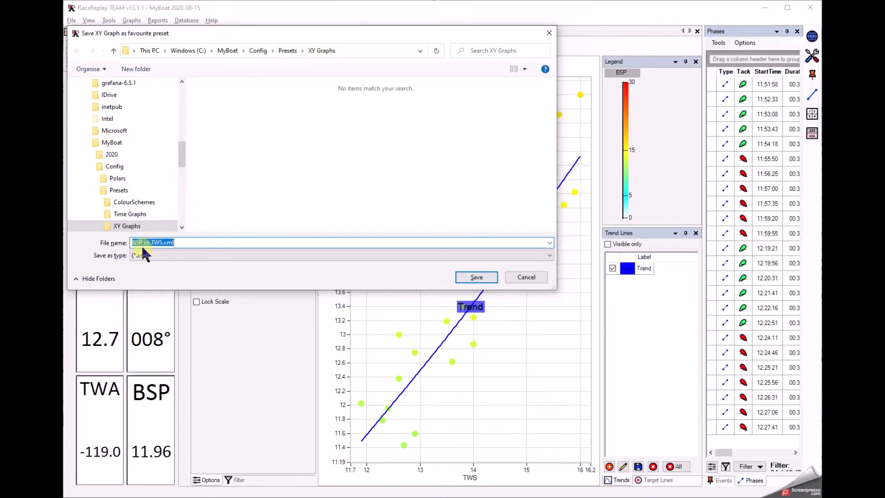
click(481, 279)
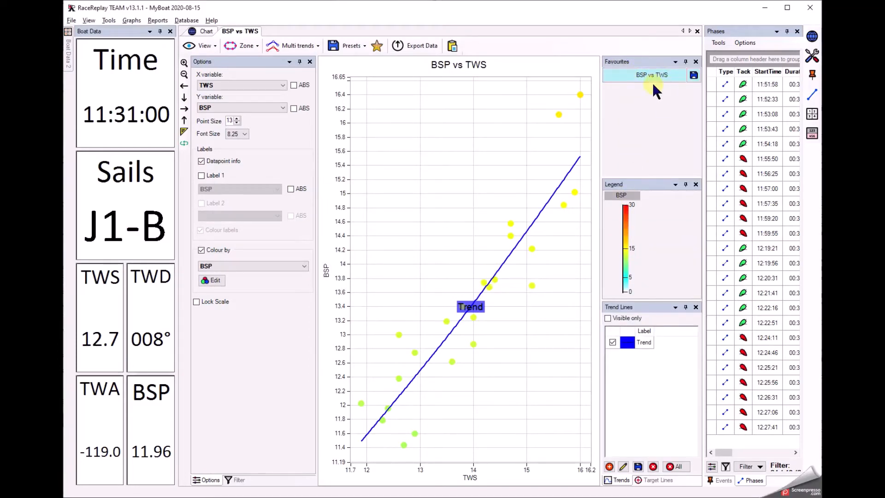
Step: Change the graph's Y variable to HEEL and reload the trend line's dataset to fit the new data
click(269, 108)
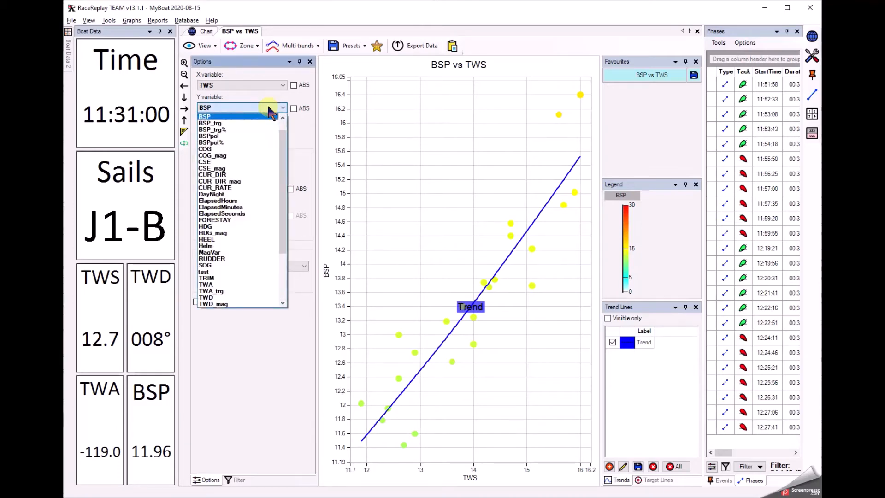
click(235, 240)
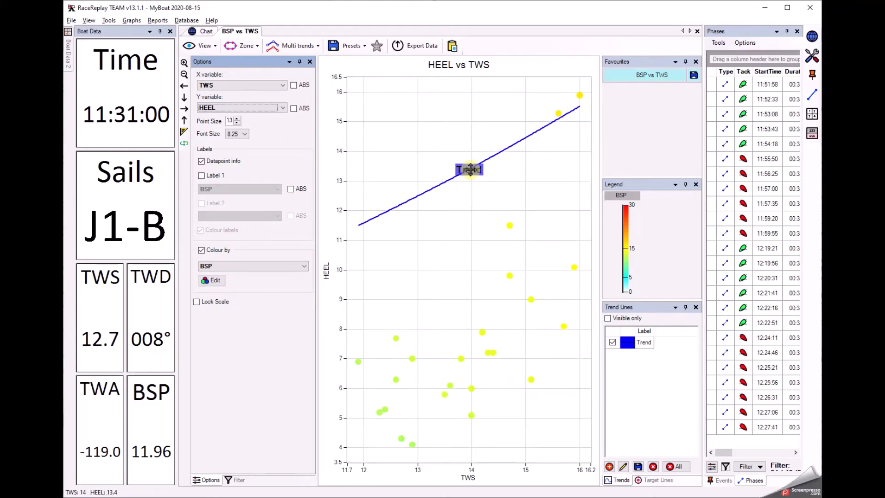
double_click(645, 341)
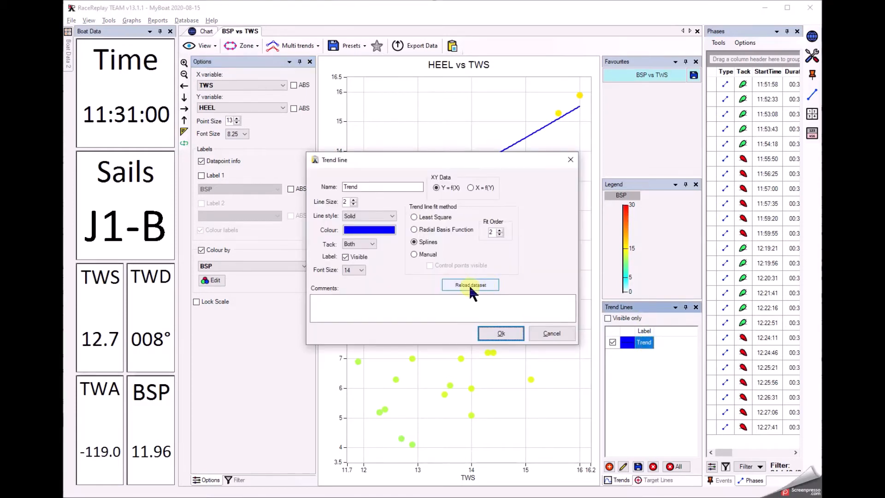
click(470, 286)
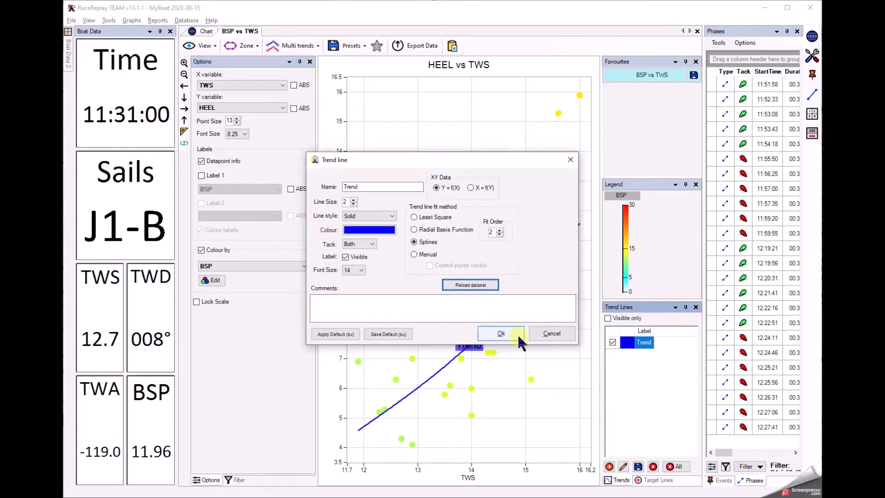
click(500, 333)
mouse_move(483, 357)
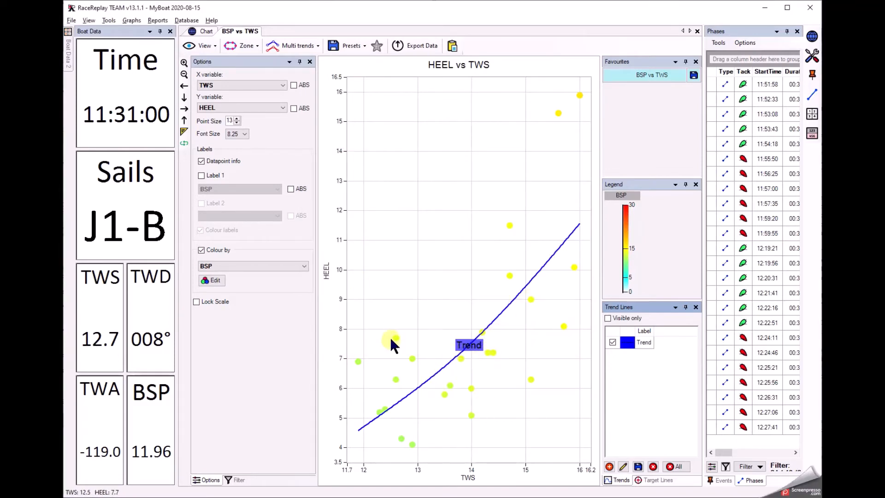
Step: Save the graph as favourite preset HEEL vs TWS.xml and switch back and forth between the BSP vs TWS and HEEL vs TWS favourites
click(375, 47)
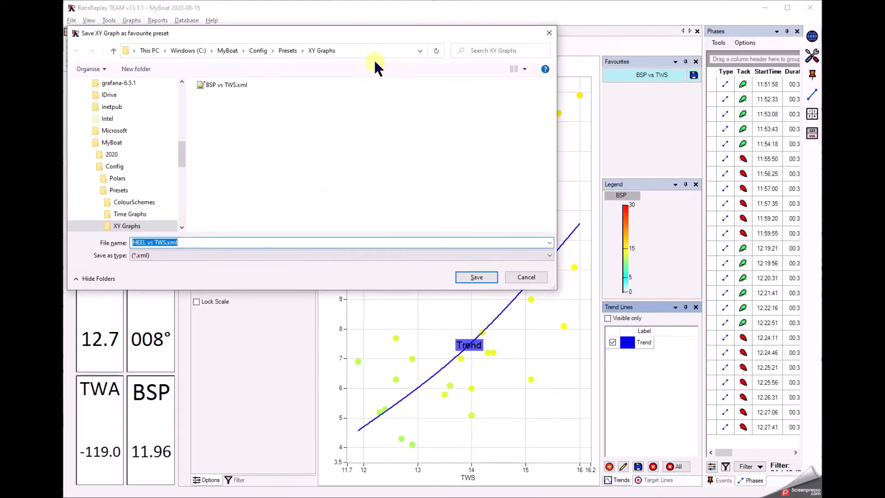
click(475, 277)
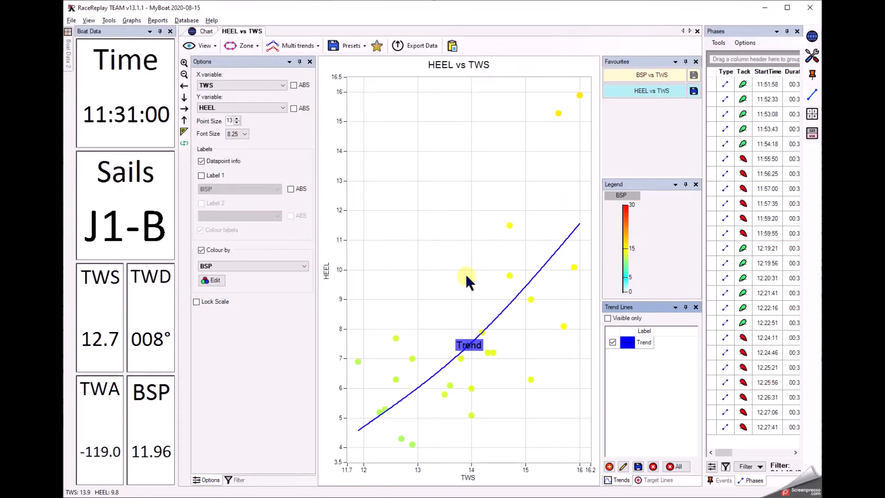
click(653, 74)
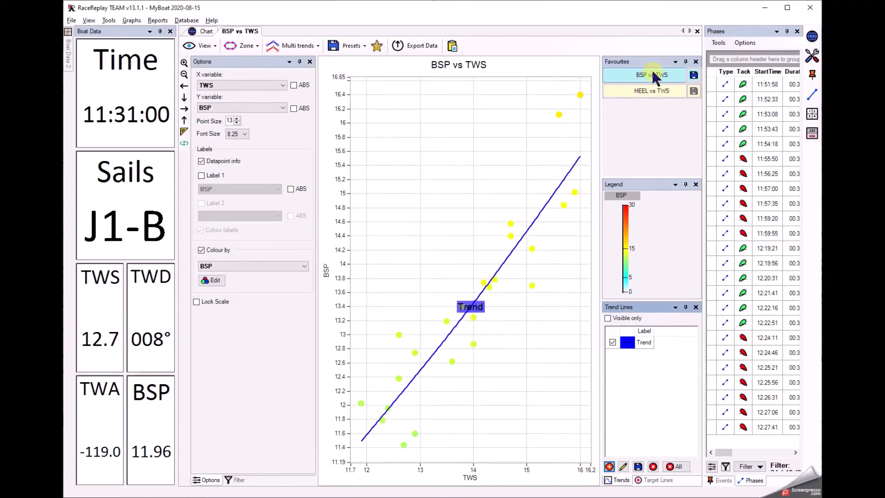
click(652, 90)
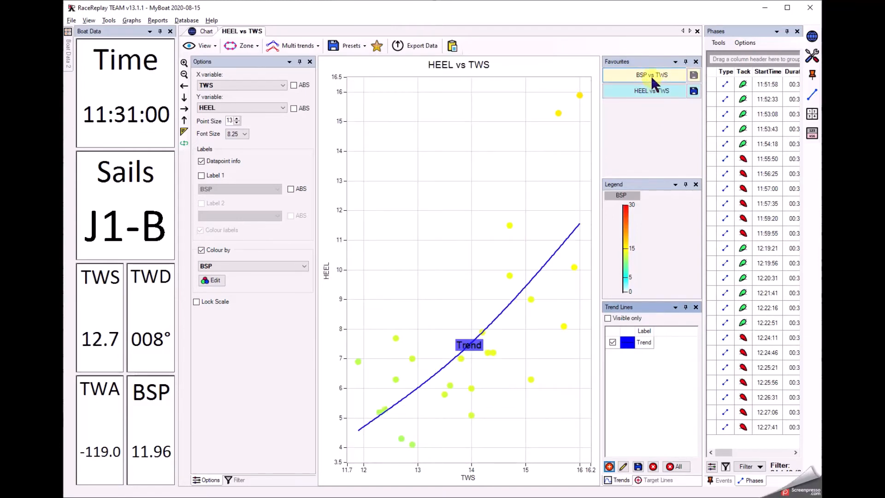
click(652, 75)
click(652, 92)
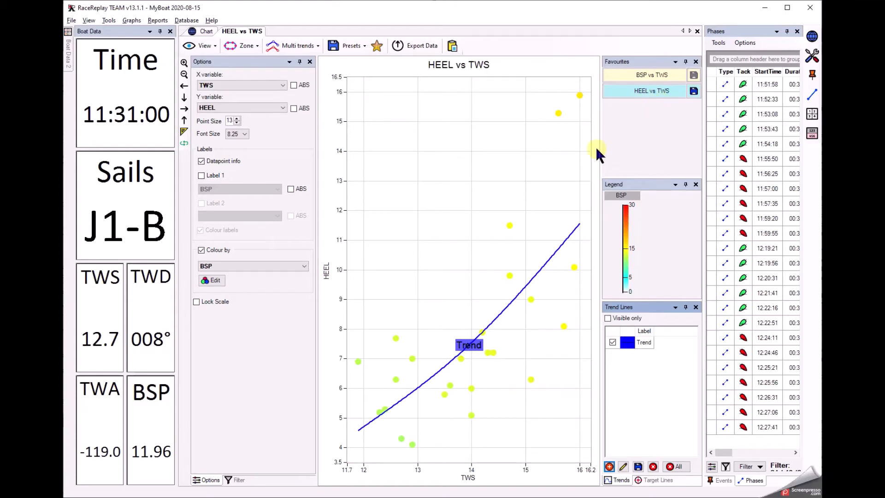
Step: Set the HEEL vs TWS trend line to Dash style with label font size 10, and save the change to its favourite
double_click(645, 341)
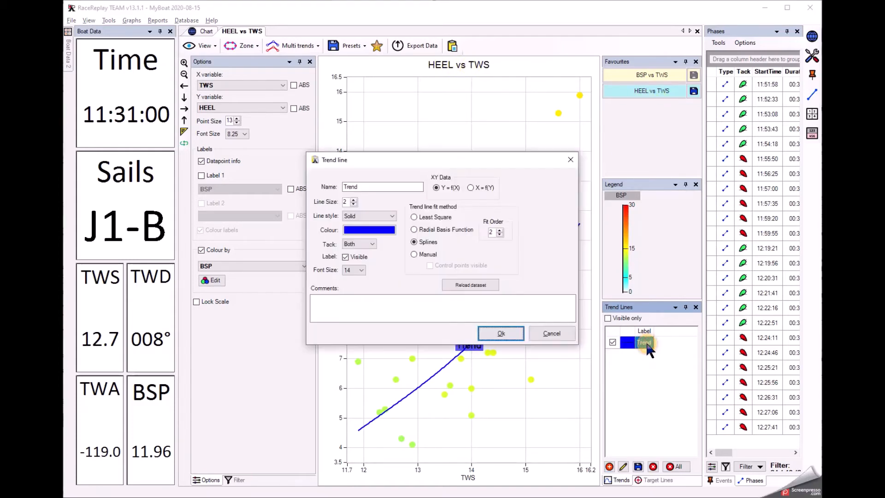
click(392, 215)
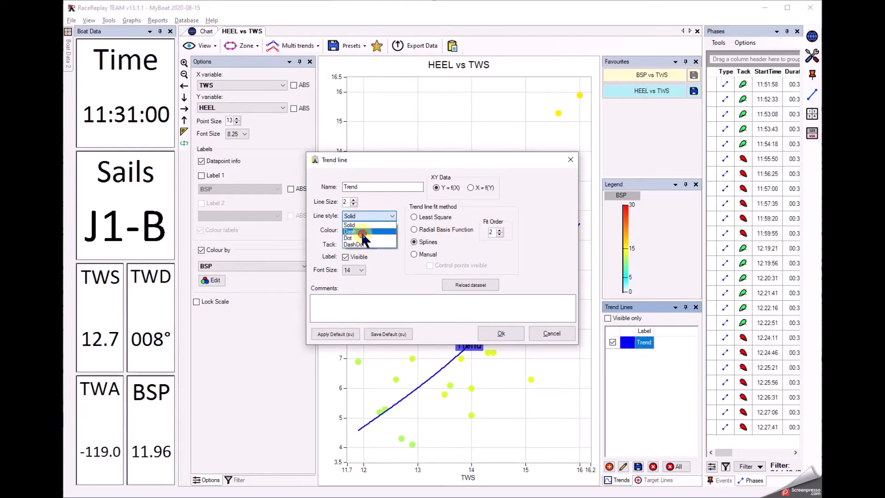
click(363, 233)
click(361, 270)
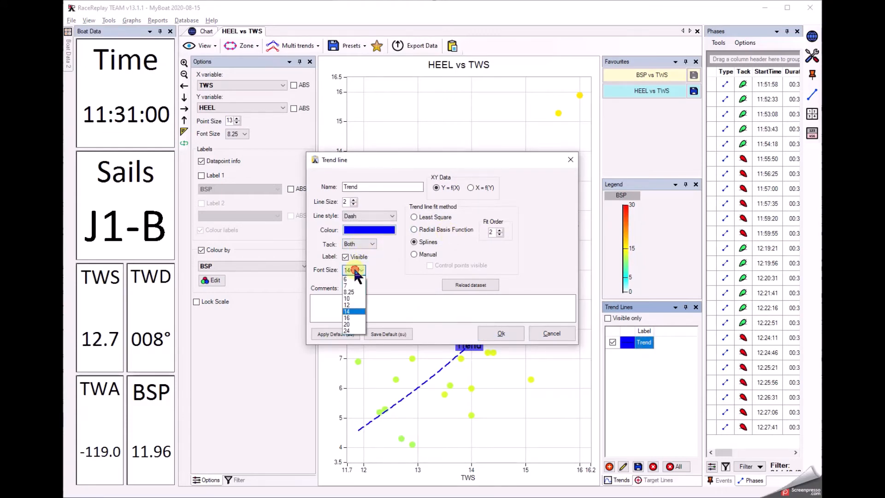
click(353, 299)
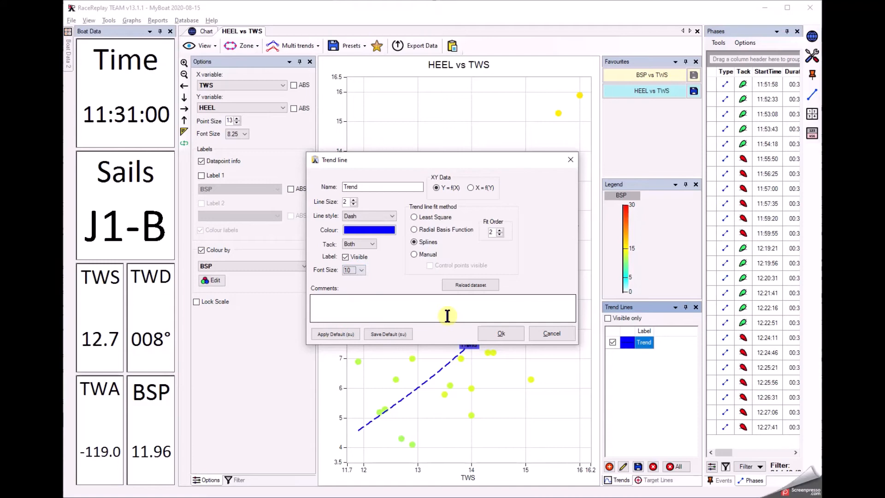
click(501, 333)
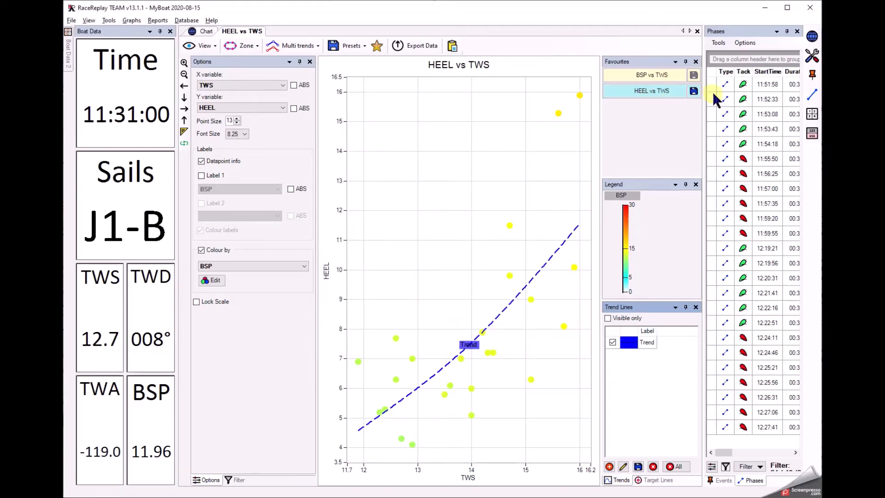
click(693, 91)
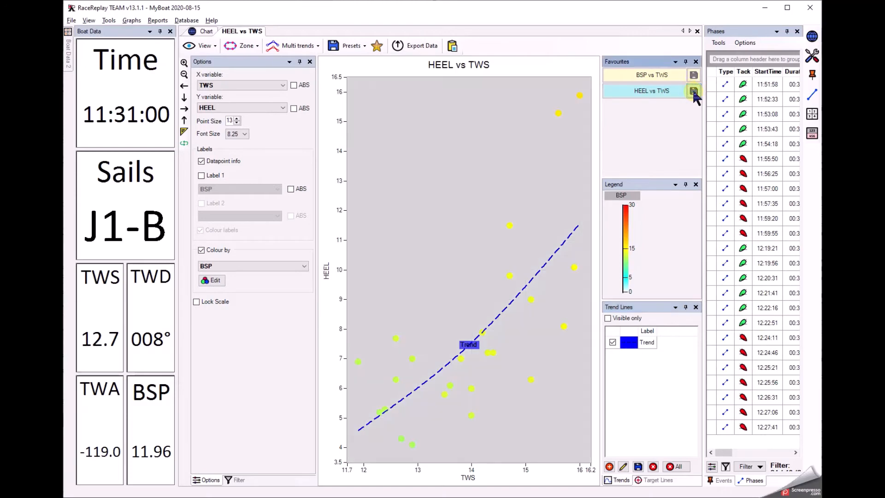
Step: Switch to the BSP vs TWS favourite and back to HEEL vs TWS, and remove HEEL vs TWS from the favourites
click(652, 75)
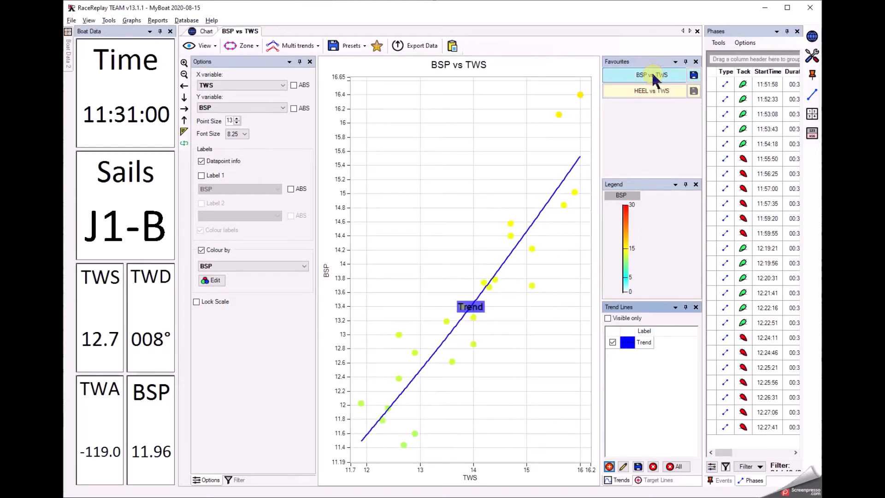
click(655, 90)
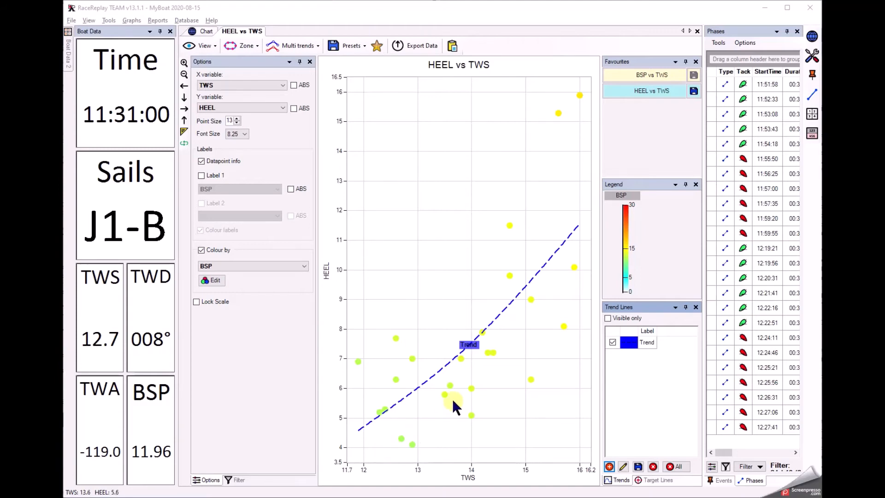
click(651, 91)
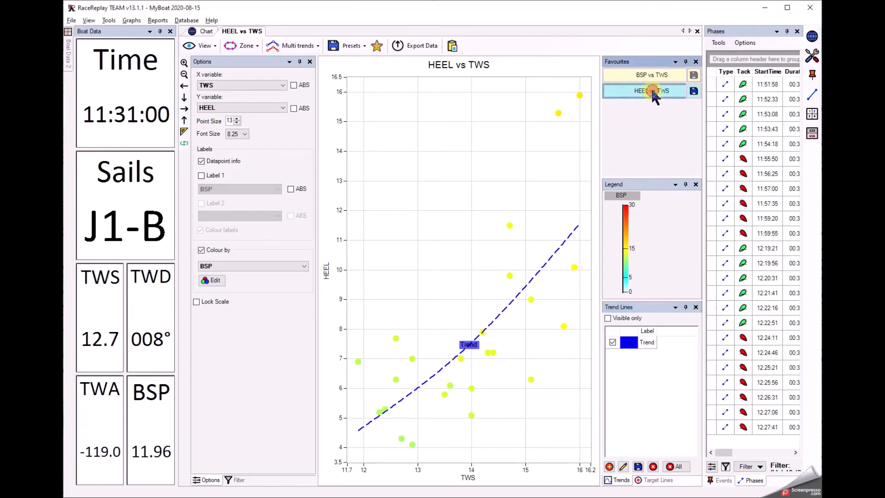
click(377, 46)
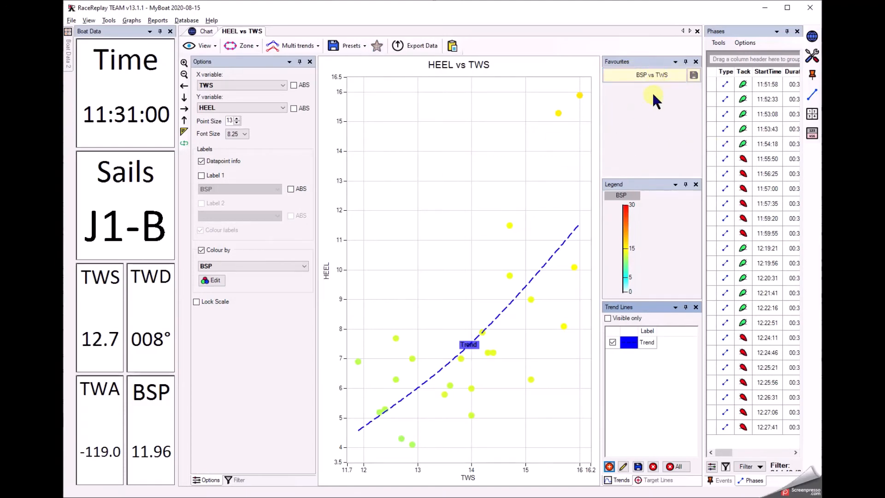
Step: Examine the saved XY graph presets available for loading without loading one
click(356, 45)
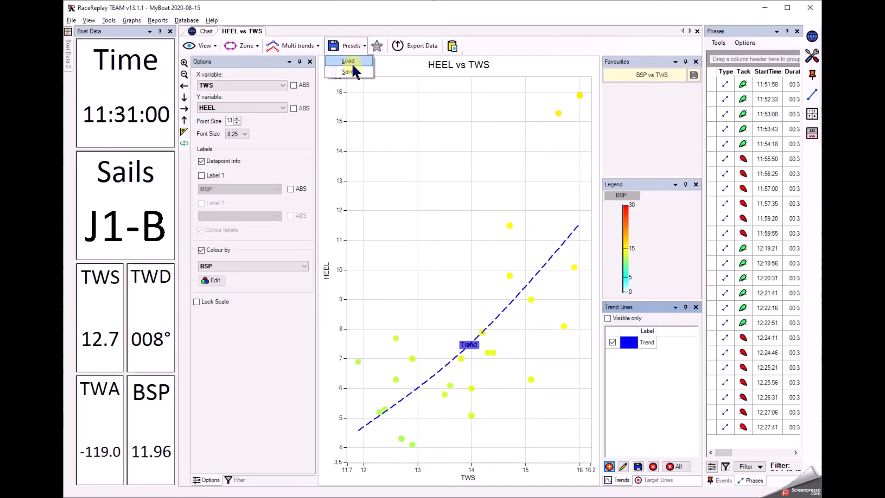
click(352, 63)
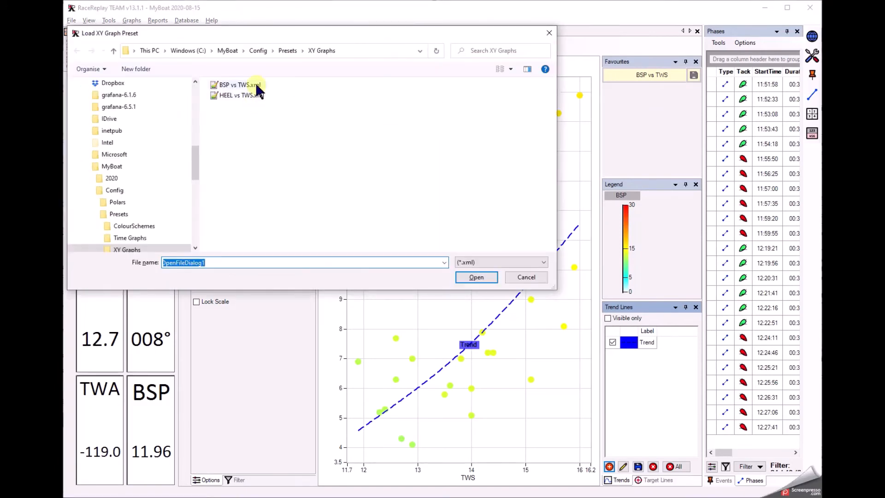
click(530, 278)
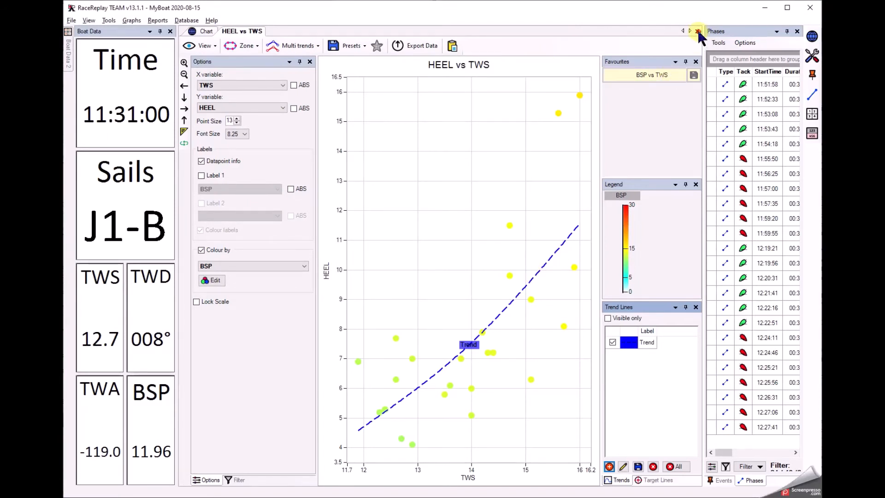
Step: Close the XY graph and create a Downwind VMG graph using the averages of the selected phases
click(697, 31)
click(441, 293)
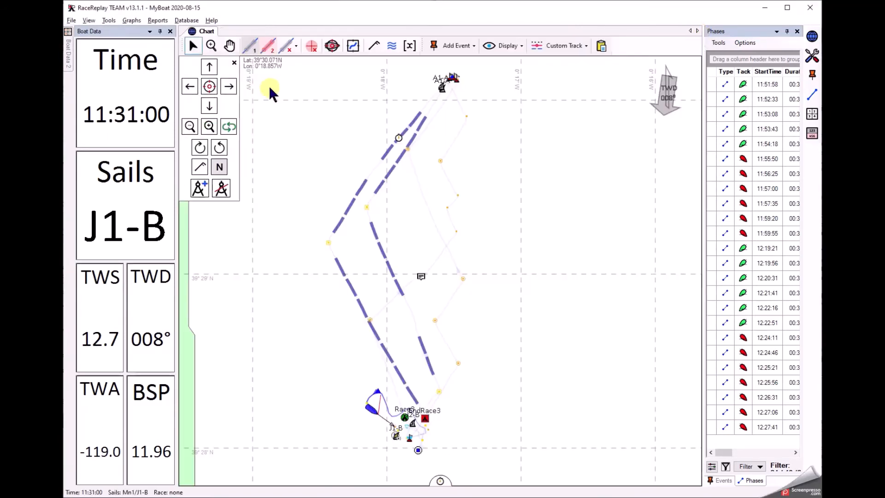
click(131, 20)
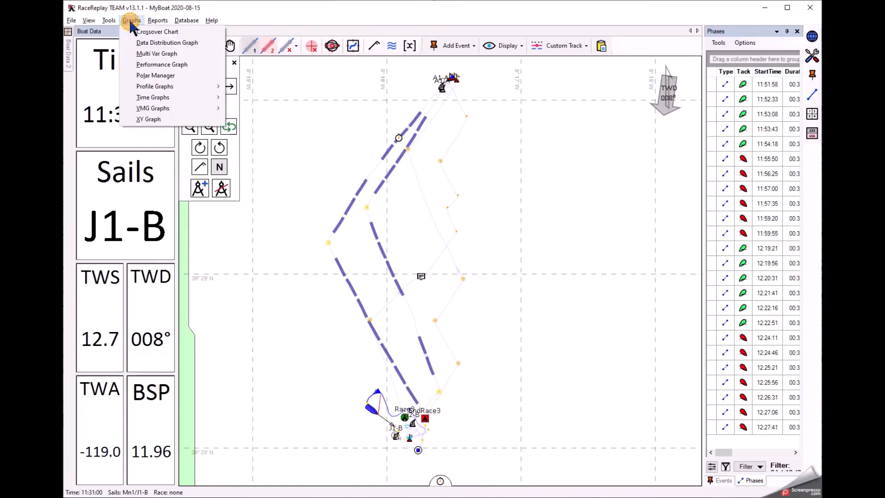
mouse_move(151, 111)
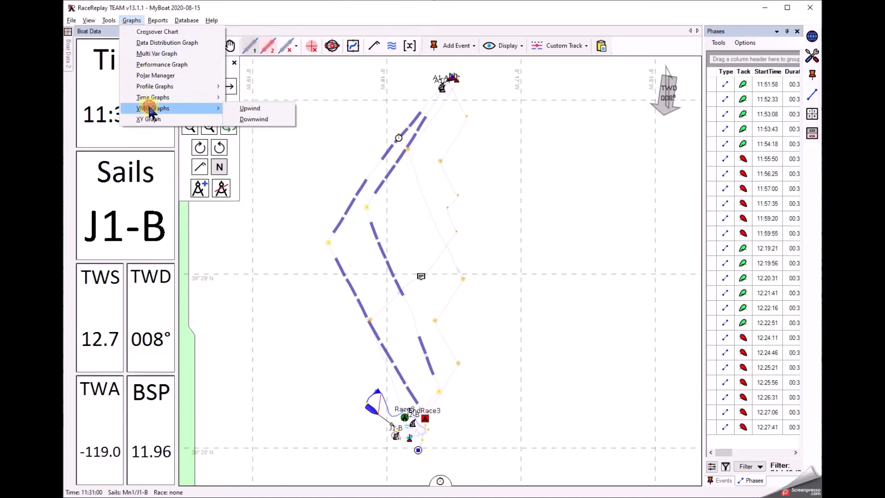
click(254, 121)
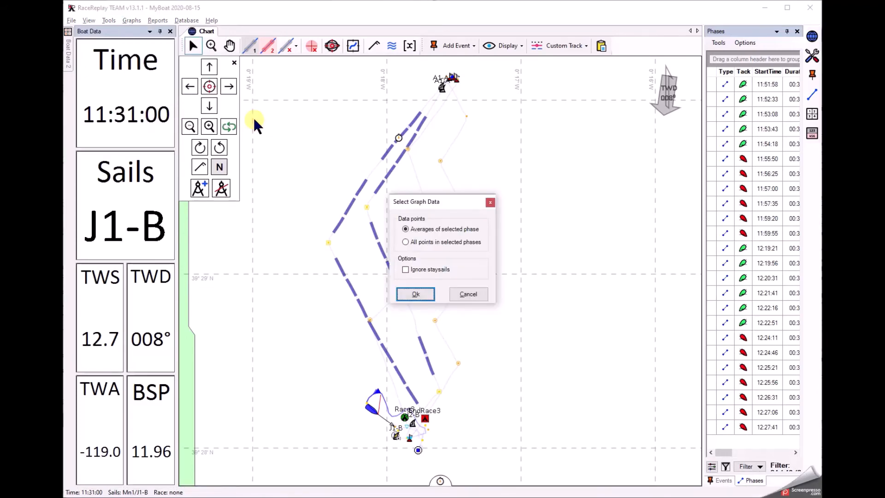
click(411, 294)
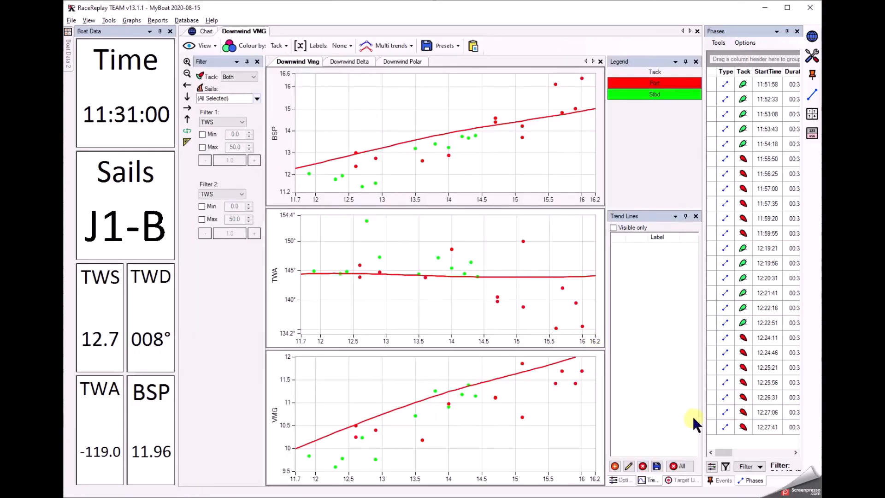
Step: Set the VMG graph's polar line size to 1 and its colour to blue
click(622, 480)
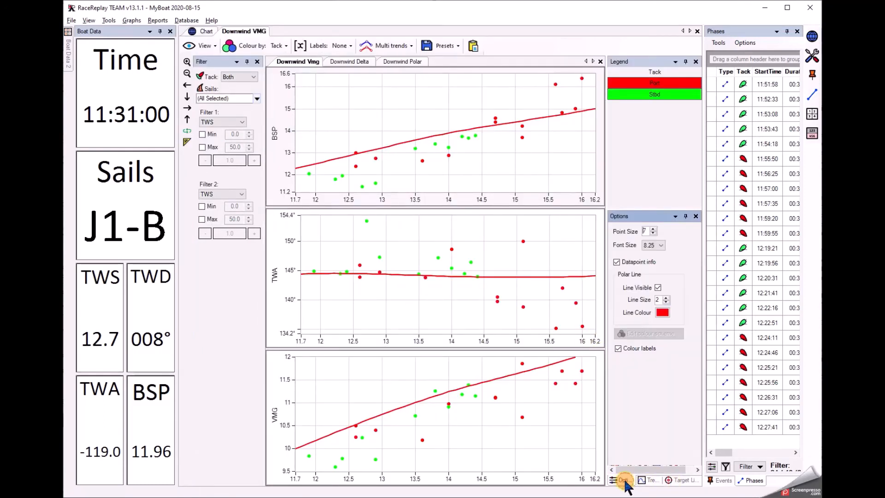
click(666, 301)
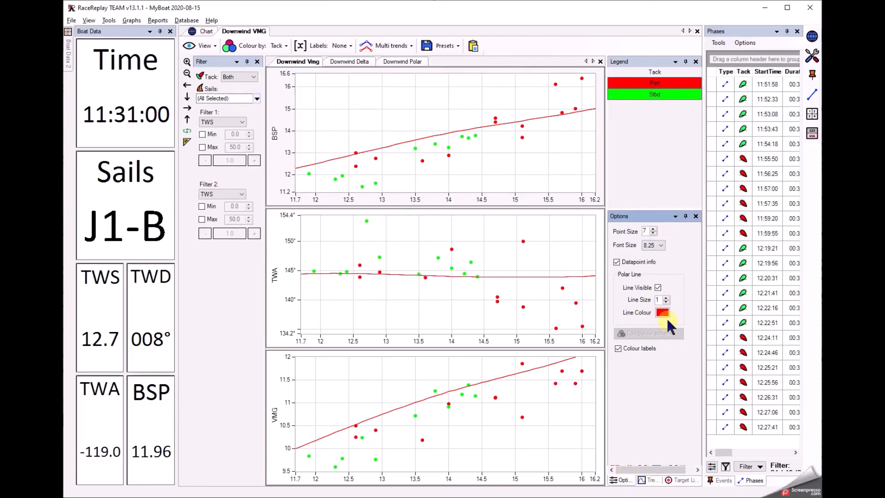
click(662, 312)
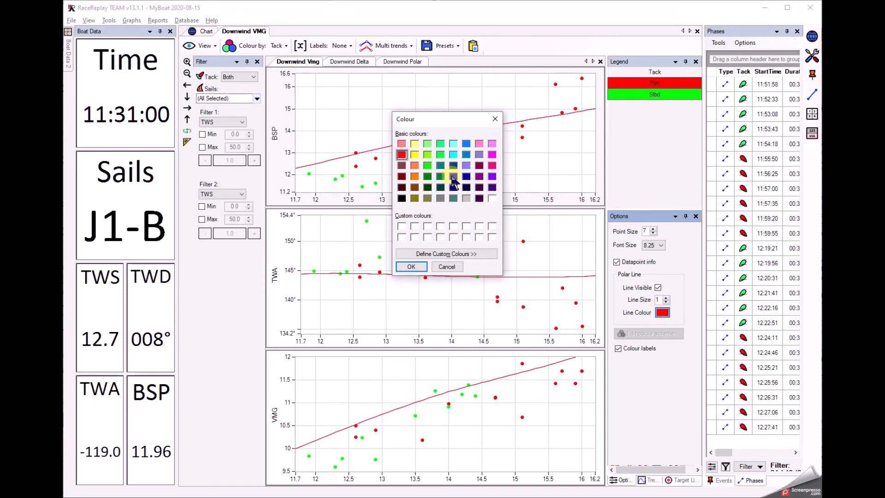
click(453, 177)
click(404, 265)
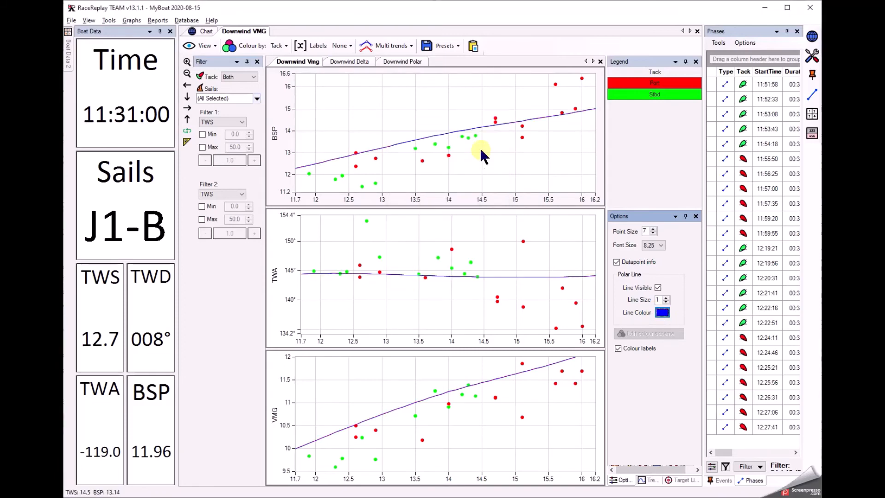
Step: Add a single splines trend line for Port tack to the Downwind VMG graphs, named P with label font size 10
right_click(460, 154)
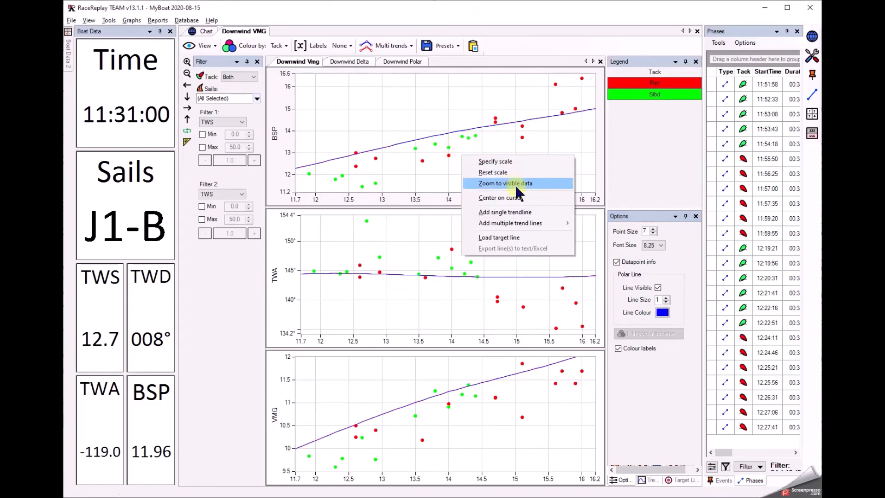
click(518, 217)
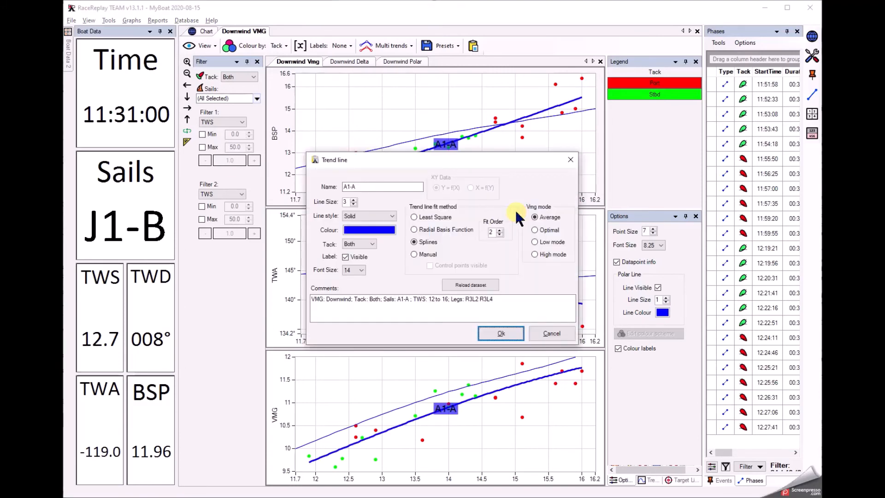
click(358, 245)
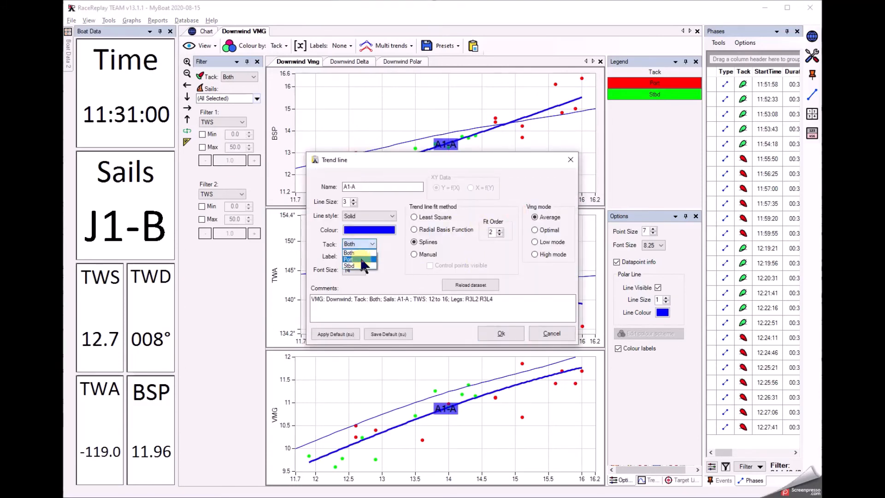
click(357, 259)
click(353, 270)
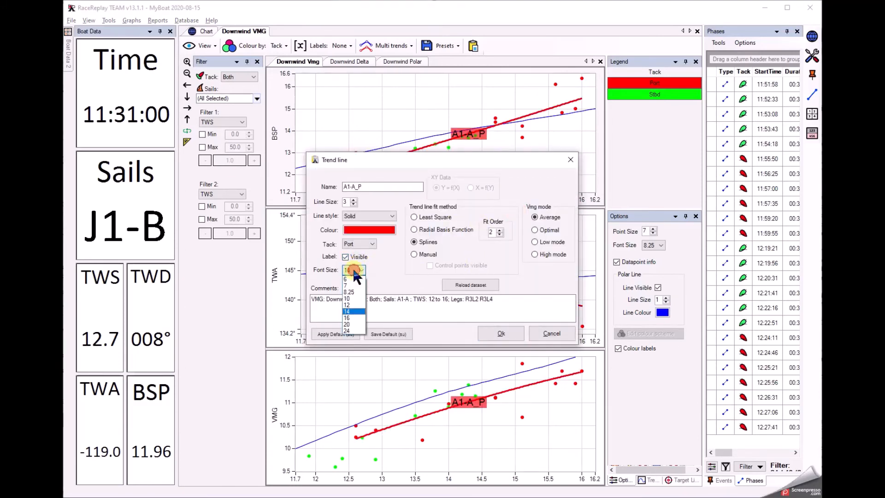
click(353, 299)
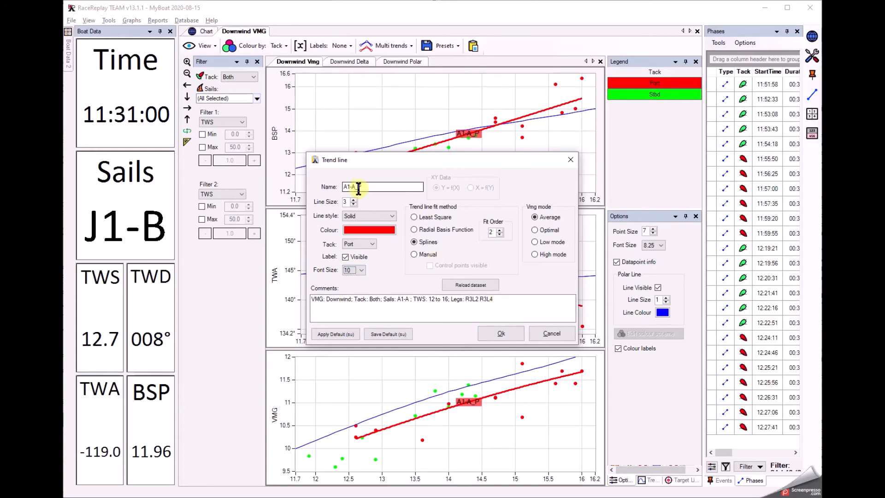
drag(359, 189, 307, 171)
key(BackSpace)
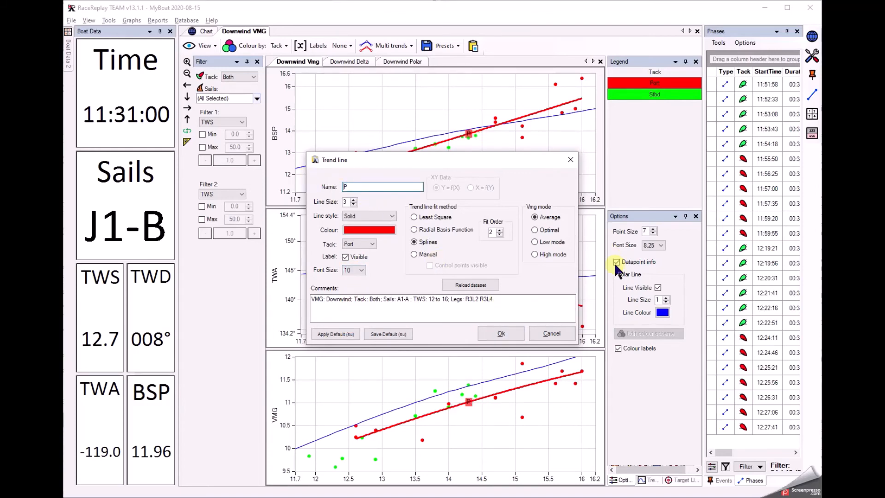
click(506, 332)
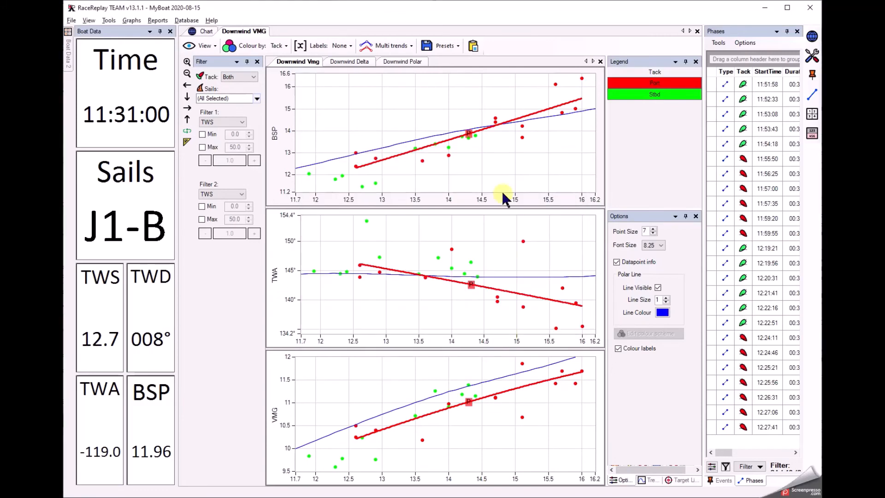
Step: Add a single splines trend line for Stbd tack to the Downwind VMG graphs, named S with label font size 10
right_click(420, 249)
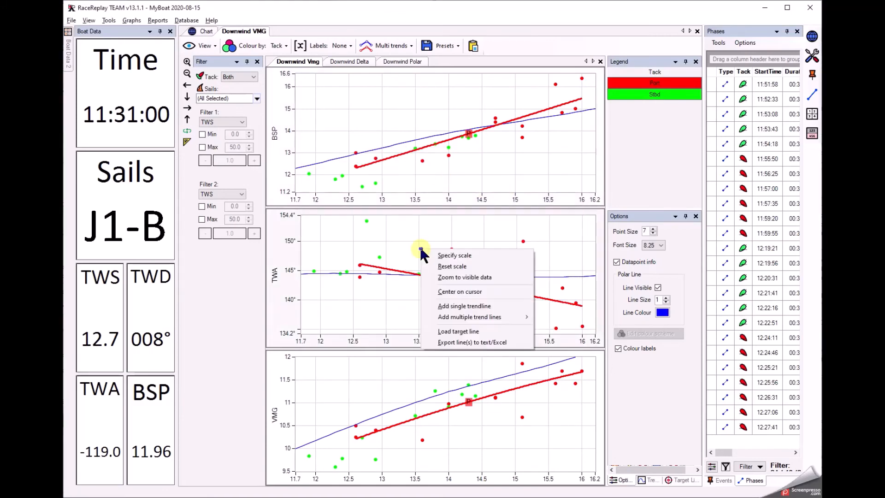
click(467, 306)
click(364, 243)
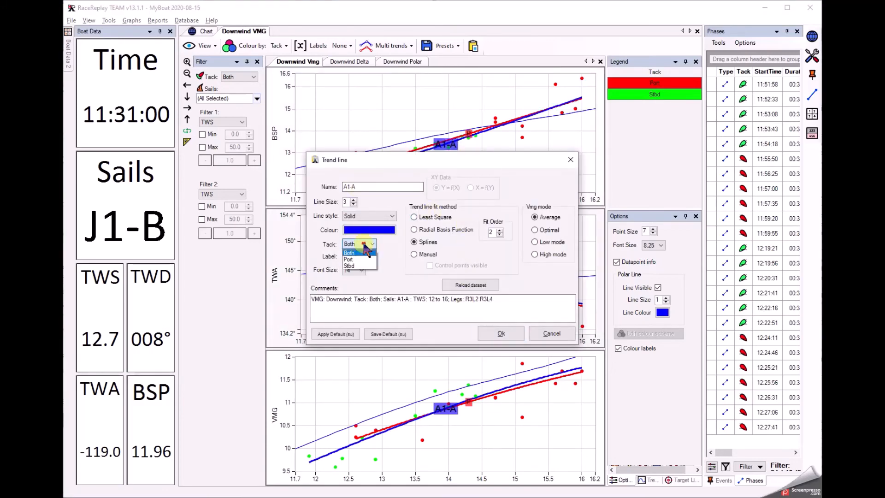
click(350, 266)
double_click(358, 186)
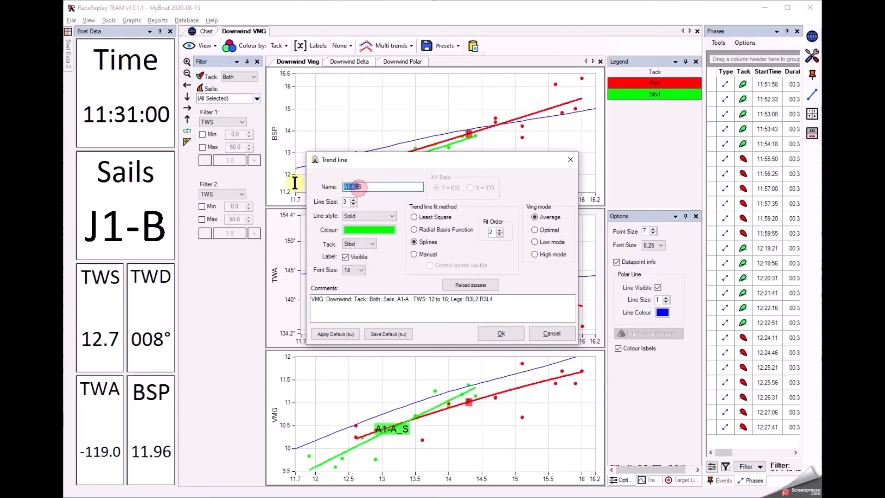
key(BackSpace)
click(361, 271)
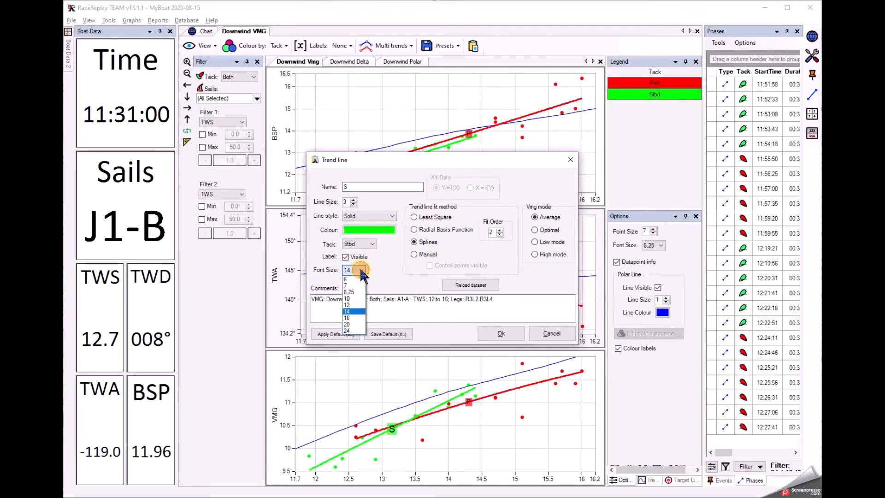
click(352, 299)
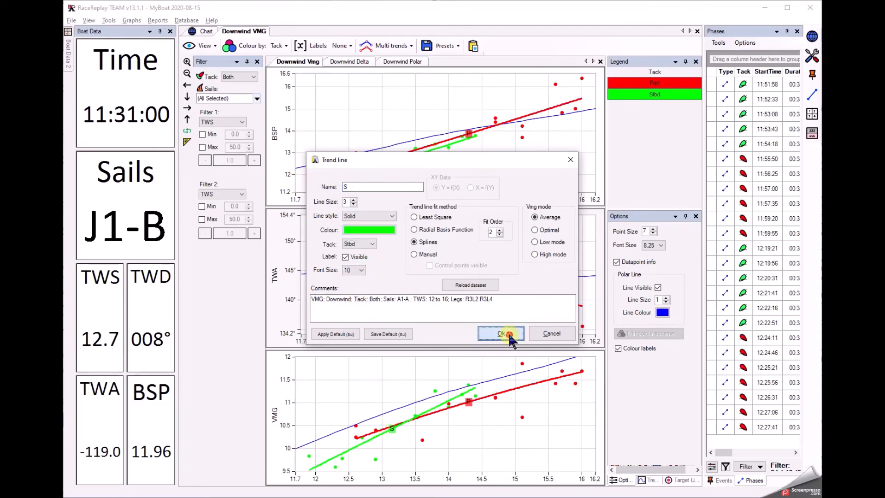
click(509, 334)
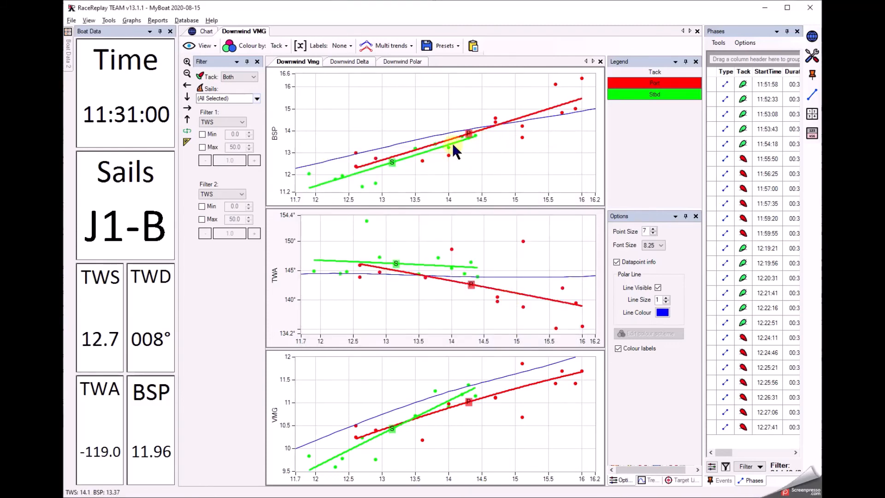
Step: Show the VMG% graph as a fourth plot below the BSP, TWA and VMG graphs
click(213, 45)
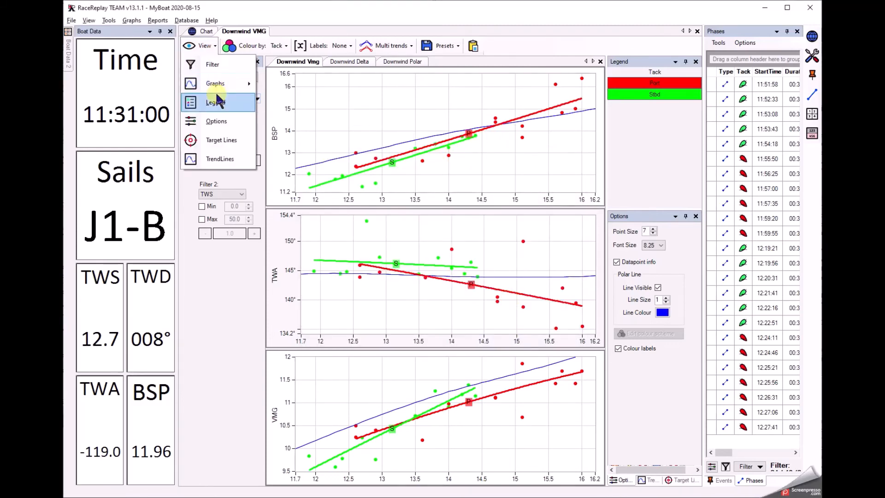
mouse_move(216, 87)
click(267, 113)
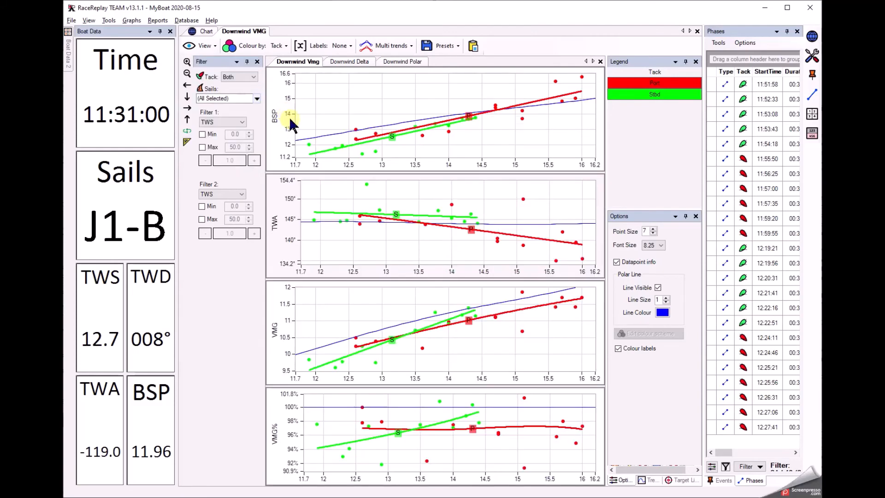
Step: Compare the port and starboard trend lines in the Downwind Vmg and Downwind Delta views
click(341, 65)
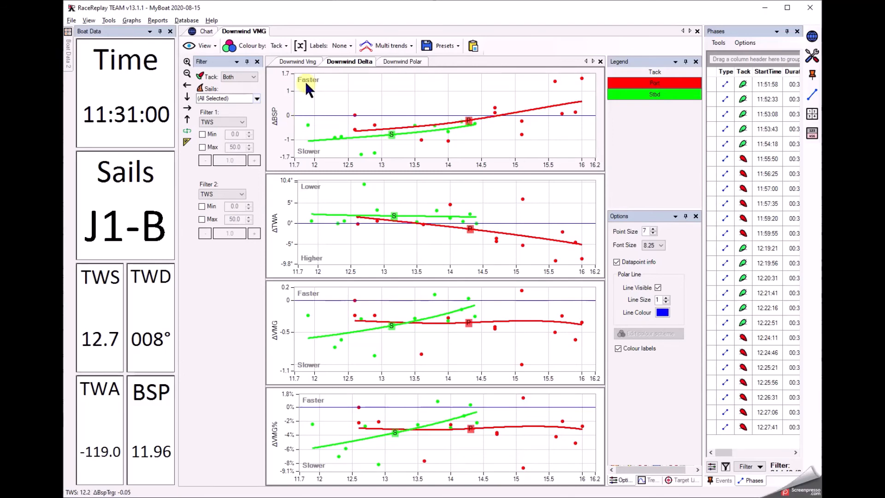
click(294, 61)
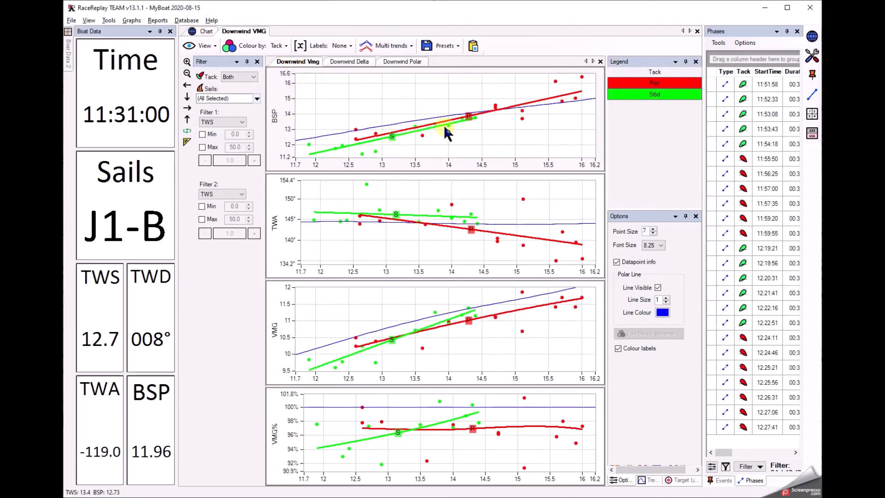
click(350, 62)
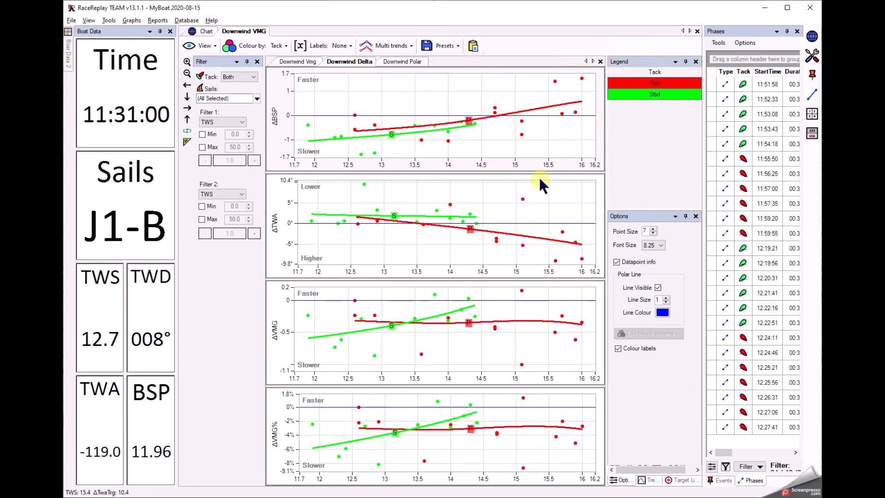
Step: Save the graph settings as the preset Downwind VMG Graph.xml in the Vmg Graphs presets folder
click(451, 49)
click(441, 73)
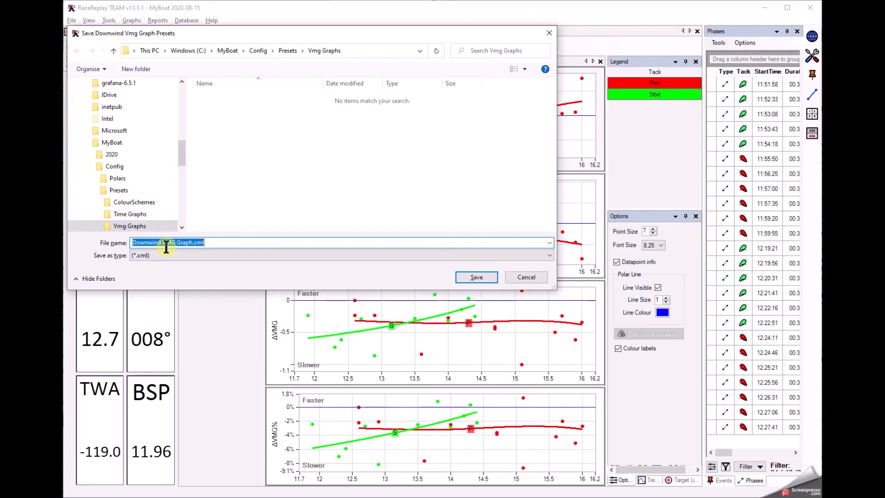
click(474, 278)
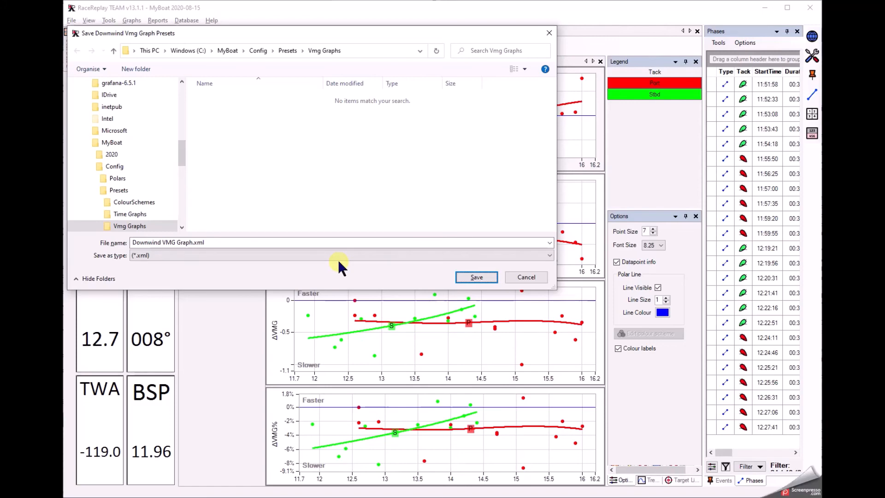
click(492, 277)
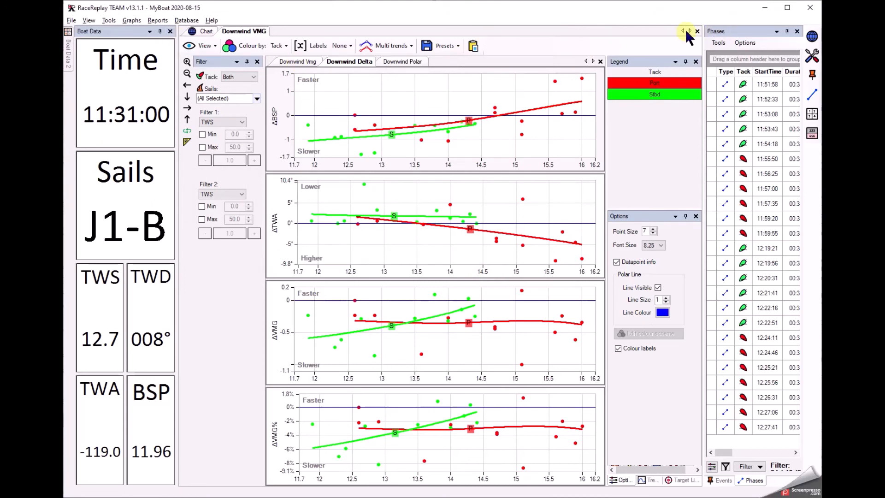
Step: Delete all trend lines from the Downwind VMG graphs
click(400, 109)
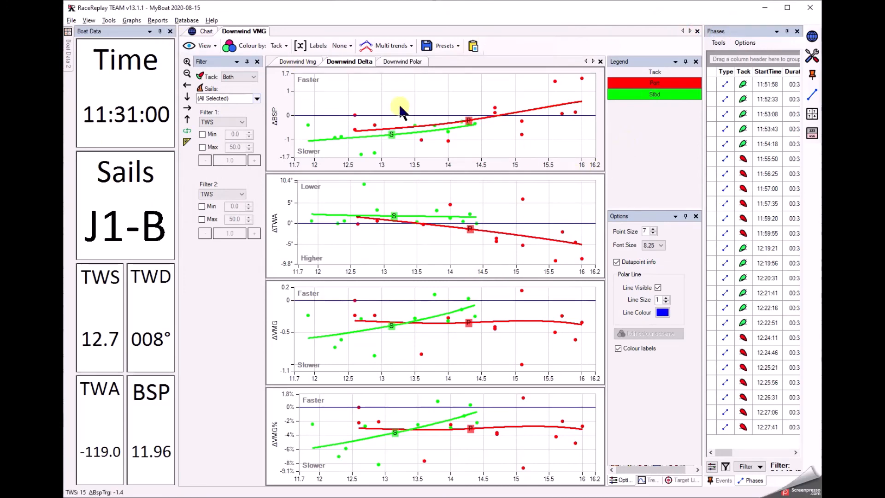
click(678, 479)
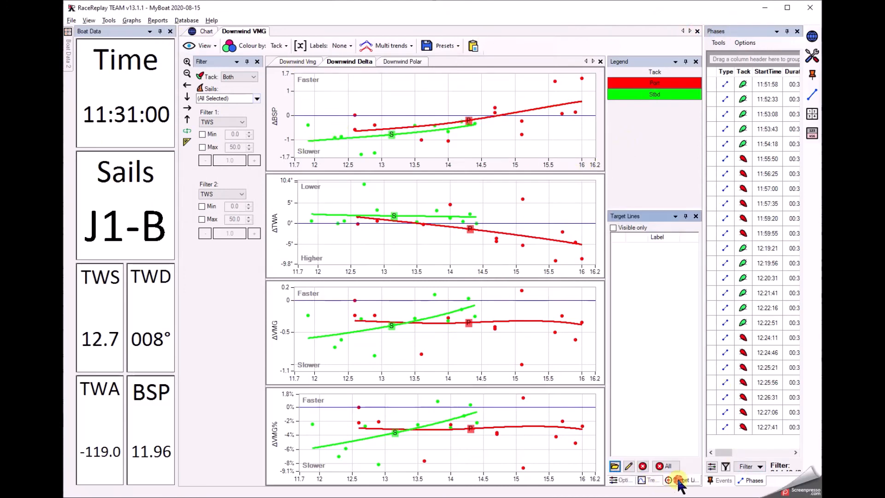
click(650, 480)
click(678, 466)
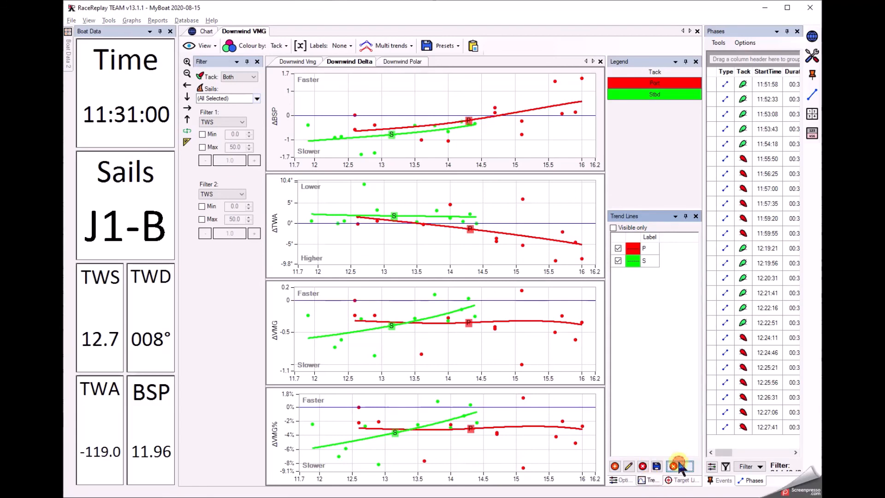
click(443, 297)
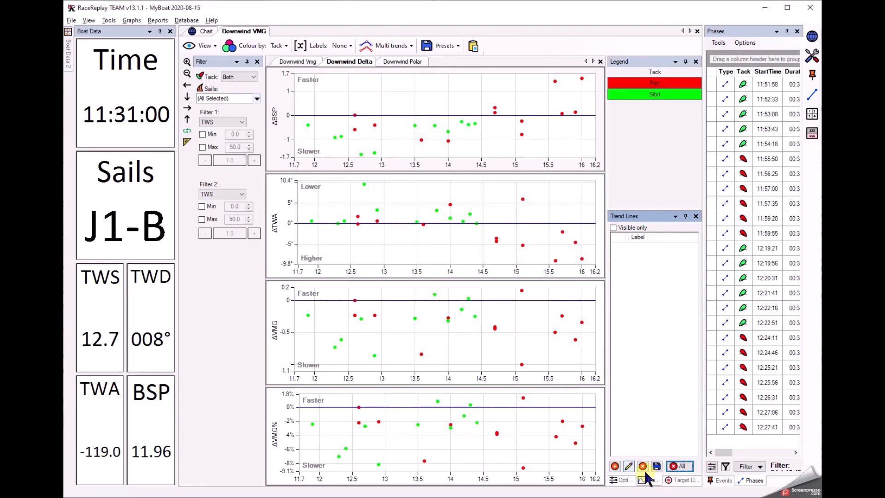
Step: Set the polar line size to 2 and its colour to dark blue, and colour the data points by Sail
click(617, 480)
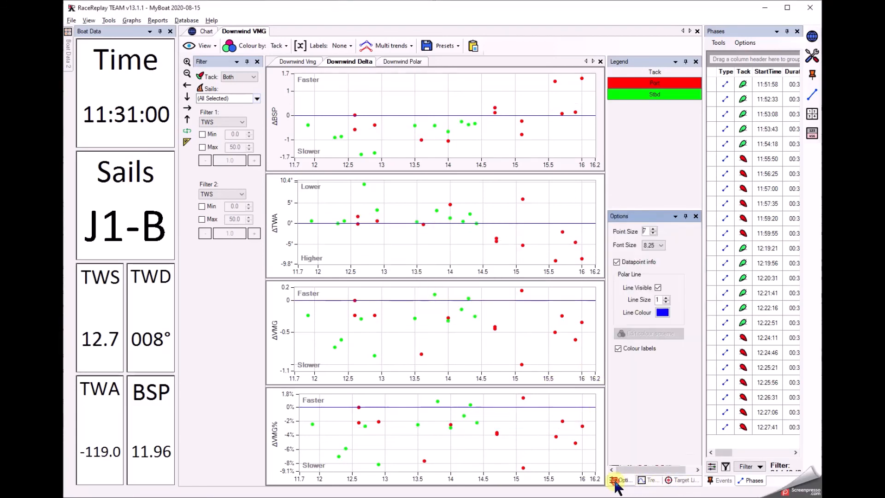
click(666, 298)
click(666, 314)
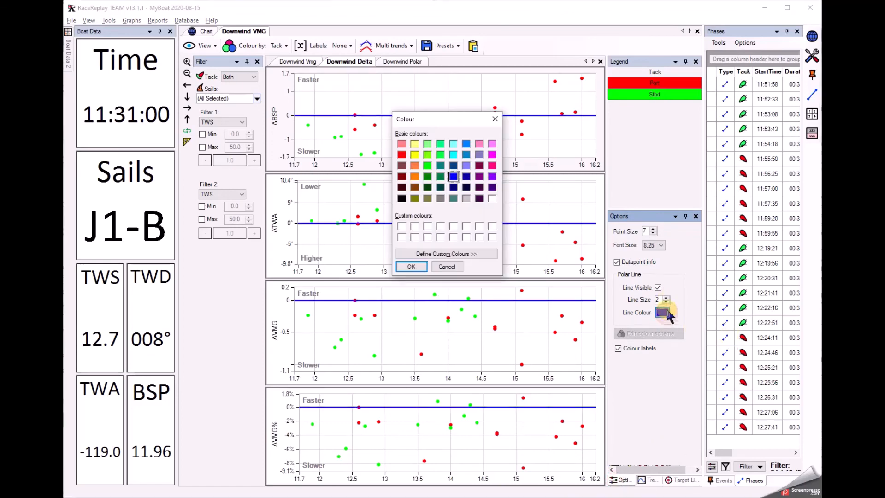
click(453, 187)
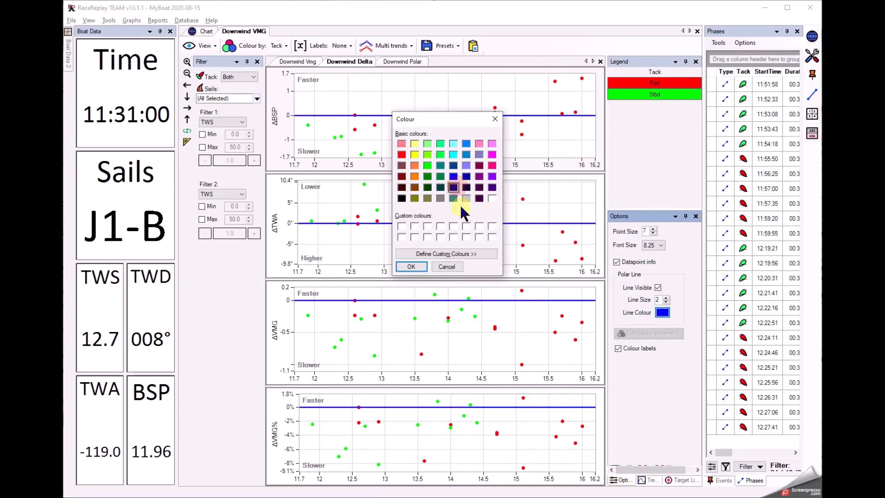
click(411, 266)
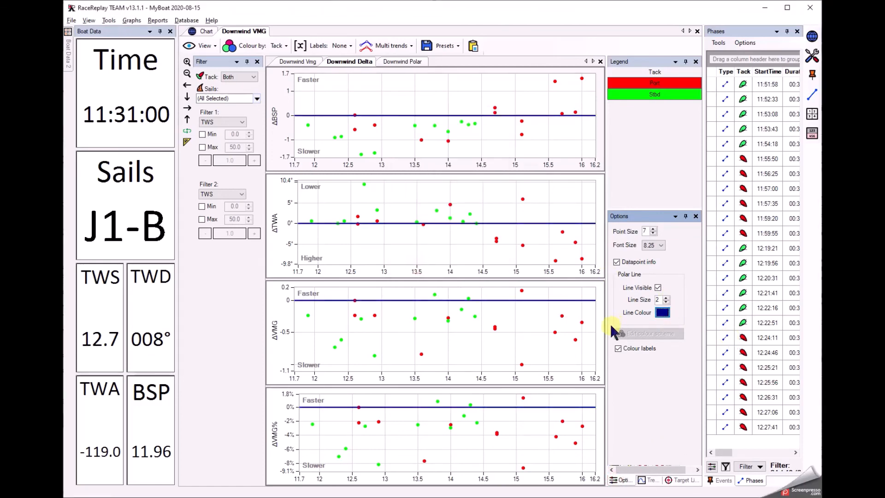
click(277, 48)
click(294, 83)
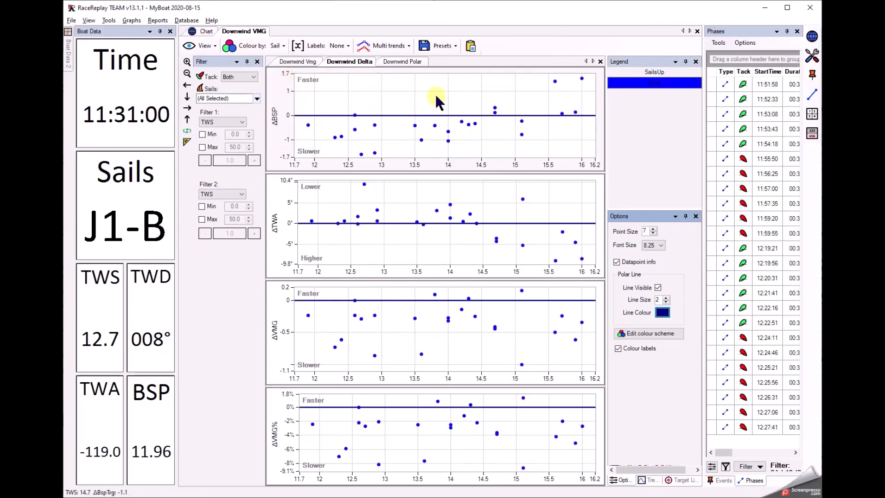
Step: Load the Downwind VMG Graph.xml preset and refresh the data point colours by switching to Sail and back to Tack
click(436, 44)
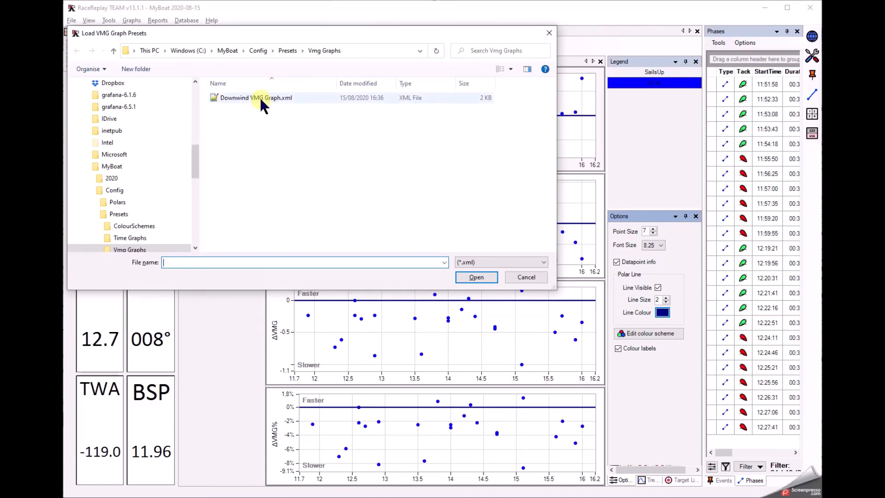
double_click(261, 99)
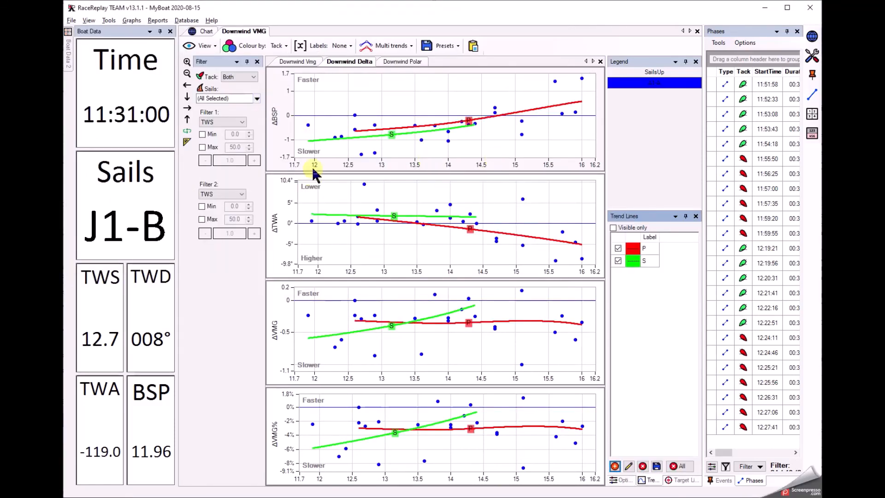
click(278, 46)
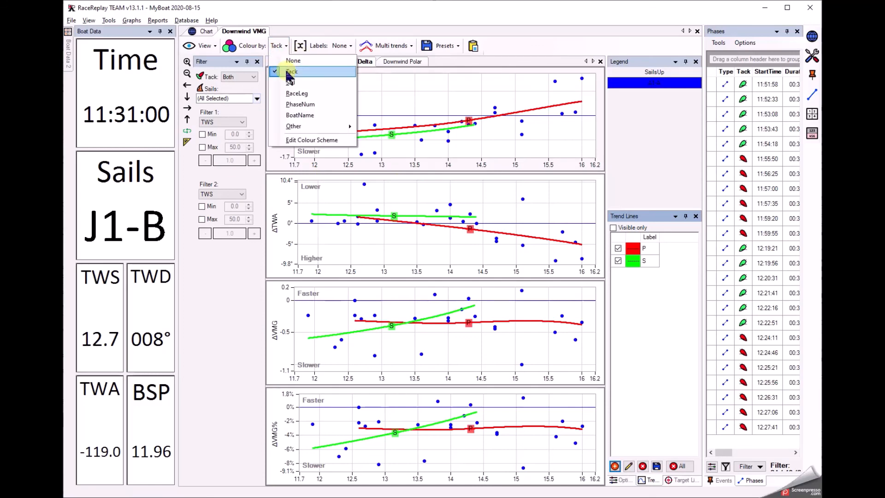
click(280, 46)
click(279, 45)
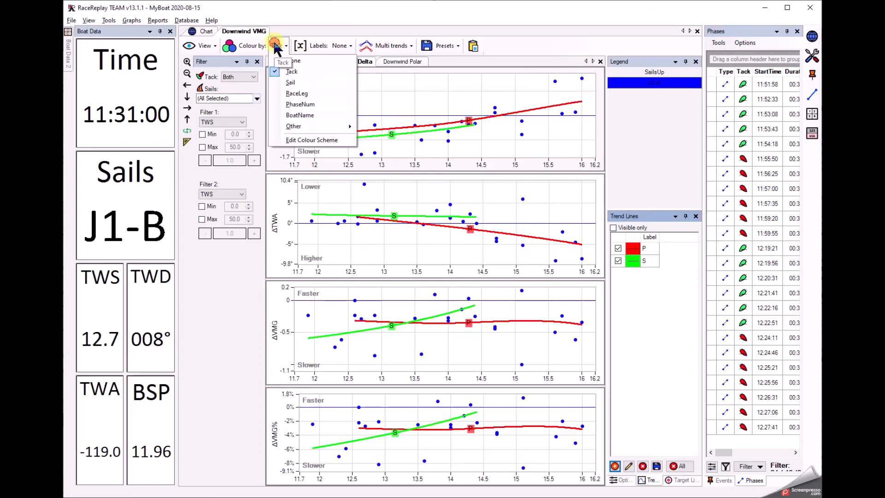
click(289, 82)
click(279, 46)
click(288, 72)
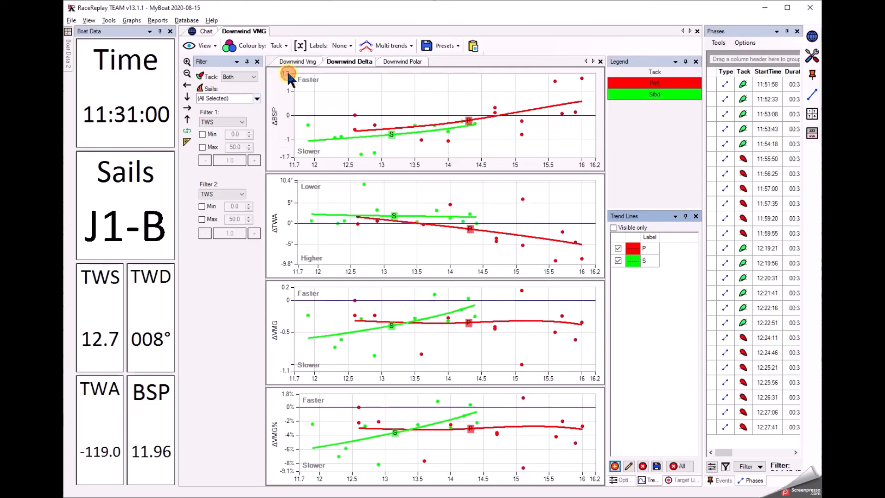